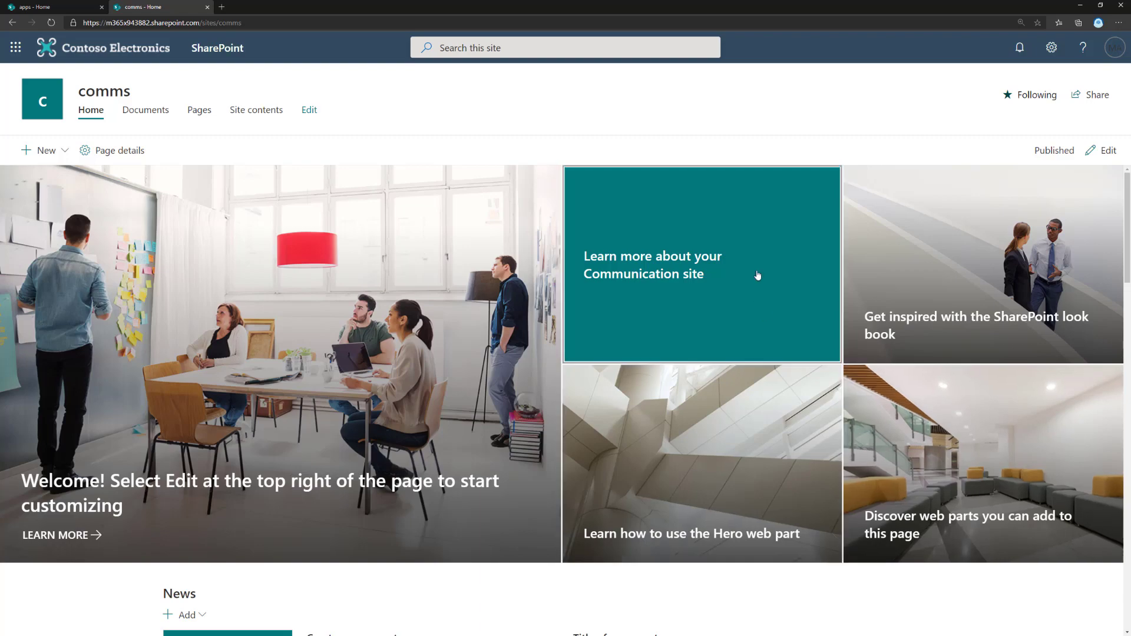
Look over the comms home page, start adding a new app to the site and open the SharePoint Store.
scroll(500, 213, "down", 5)
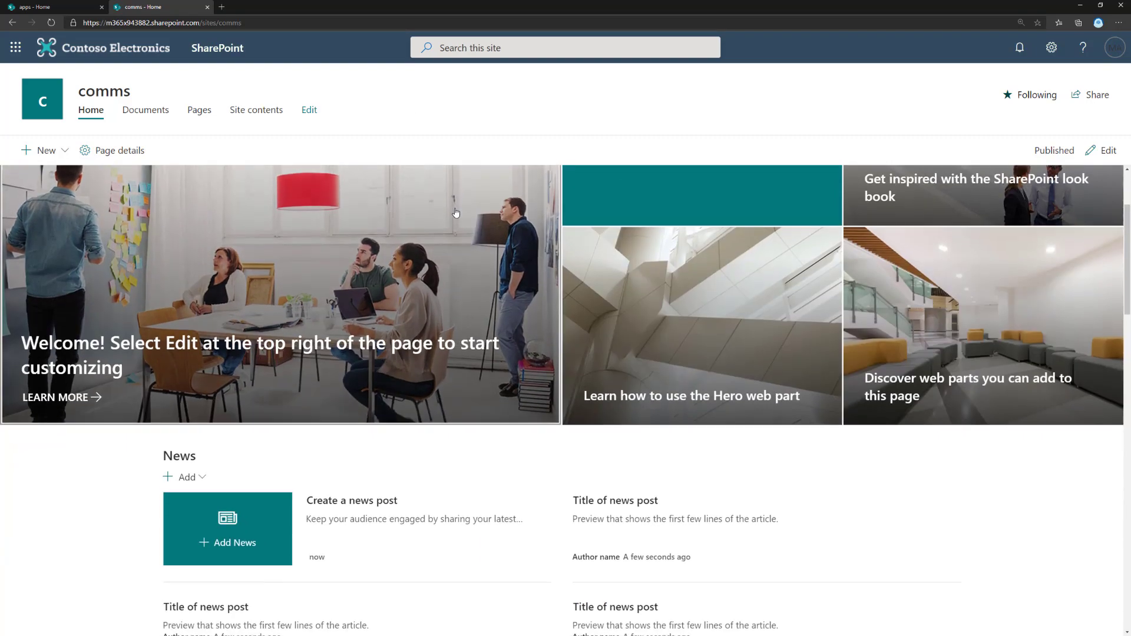
scroll(455, 238, "up", 4)
scroll(456, 238, "up", 2)
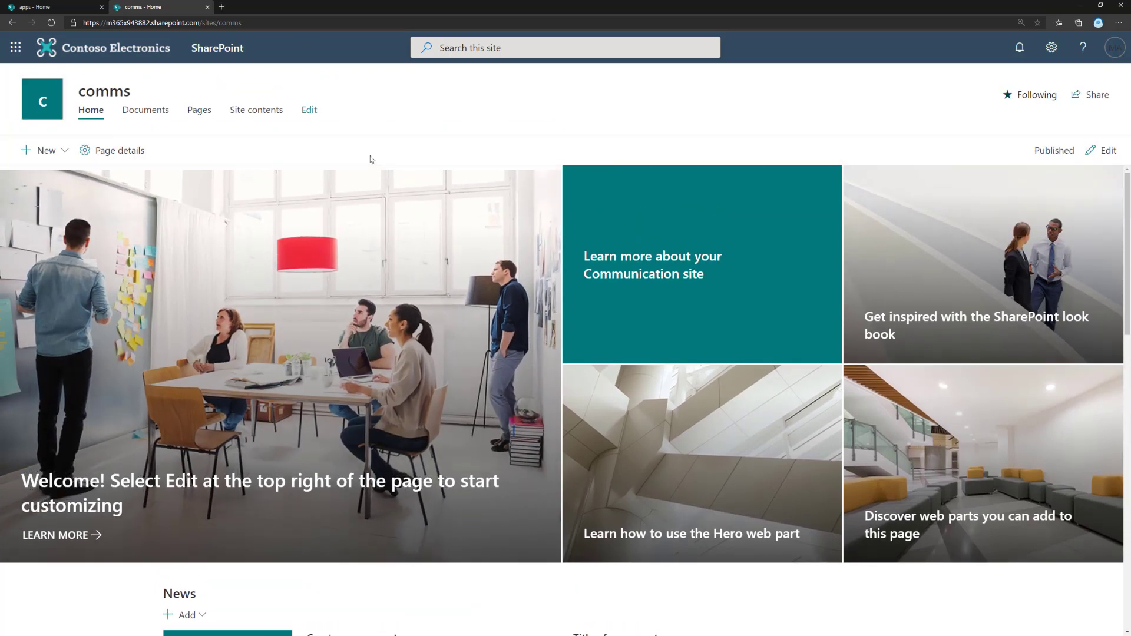
left_click(38, 151)
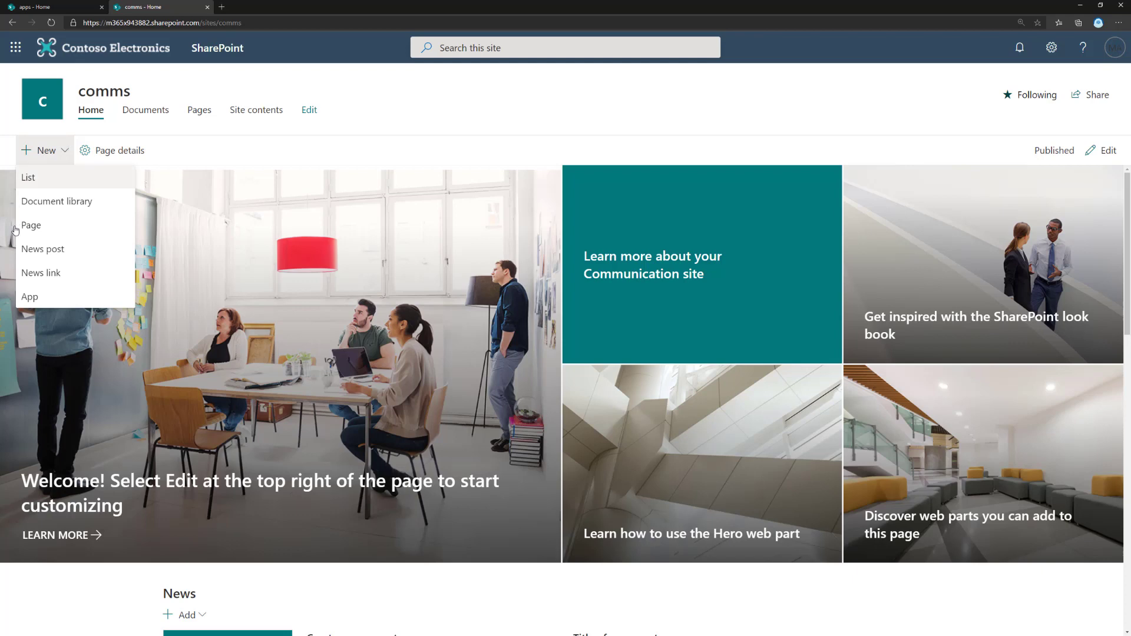
left_click(54, 303)
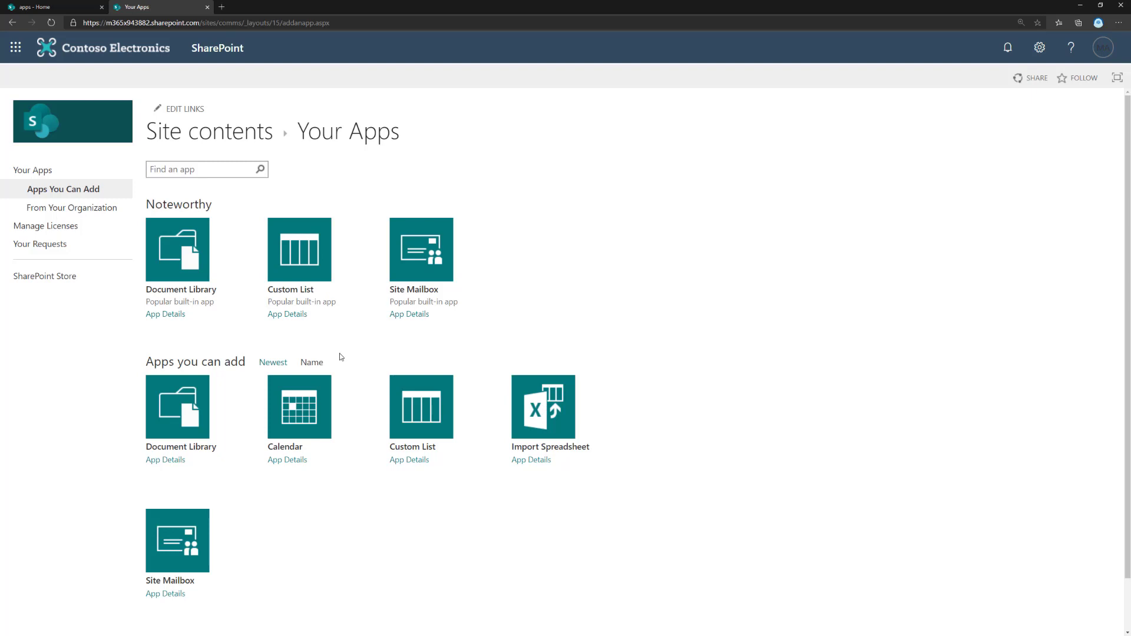
left_click(41, 285)
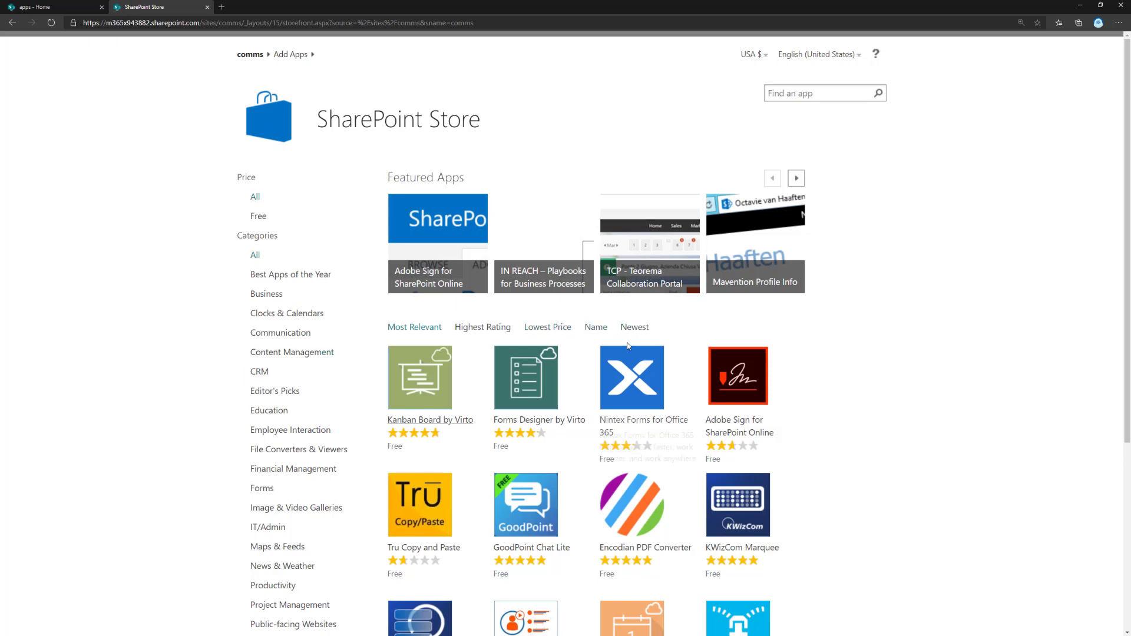
Browse the store's app listing and sort it by newest.
scroll(451, 357, "down", 3)
scroll(453, 352, "down", 2)
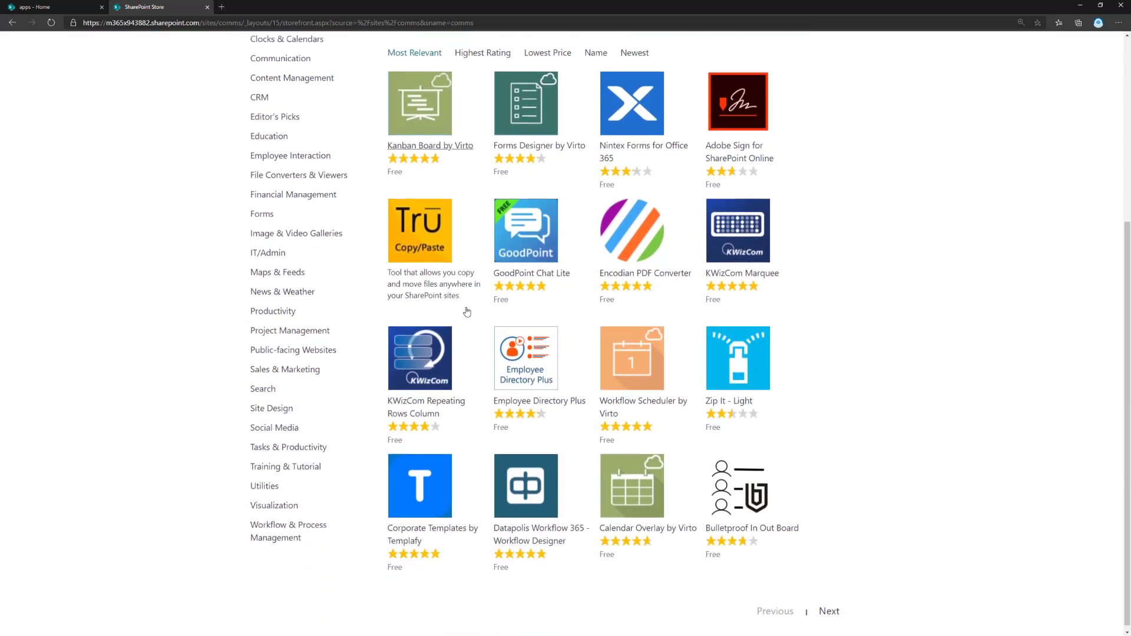
scroll(586, 143, "up", 5)
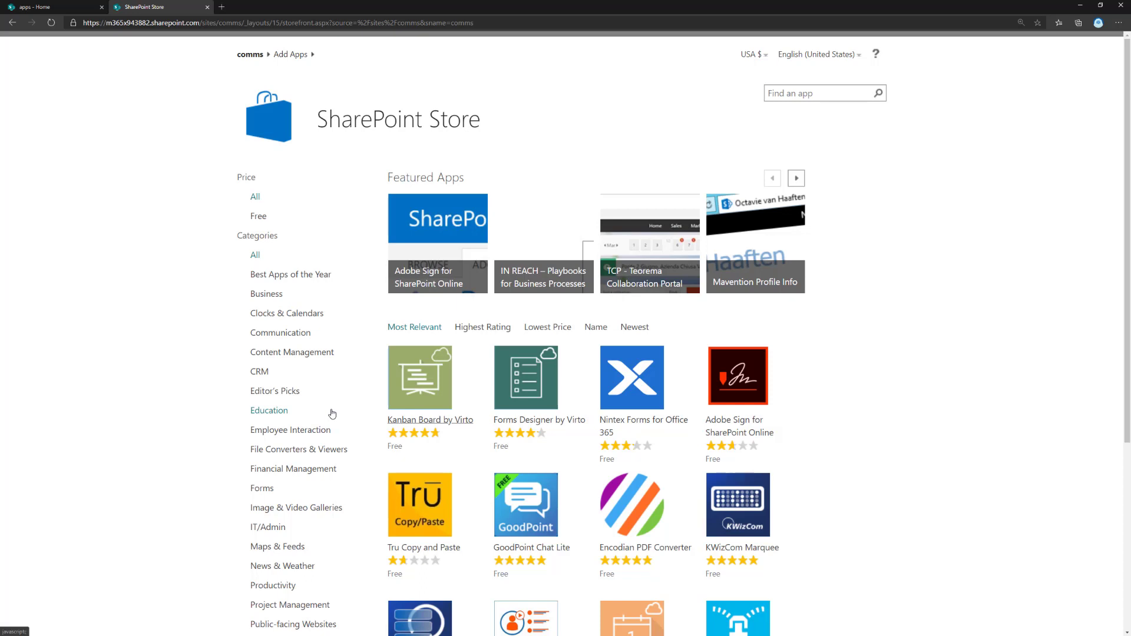
mouse_move(553, 296)
left_click(643, 331)
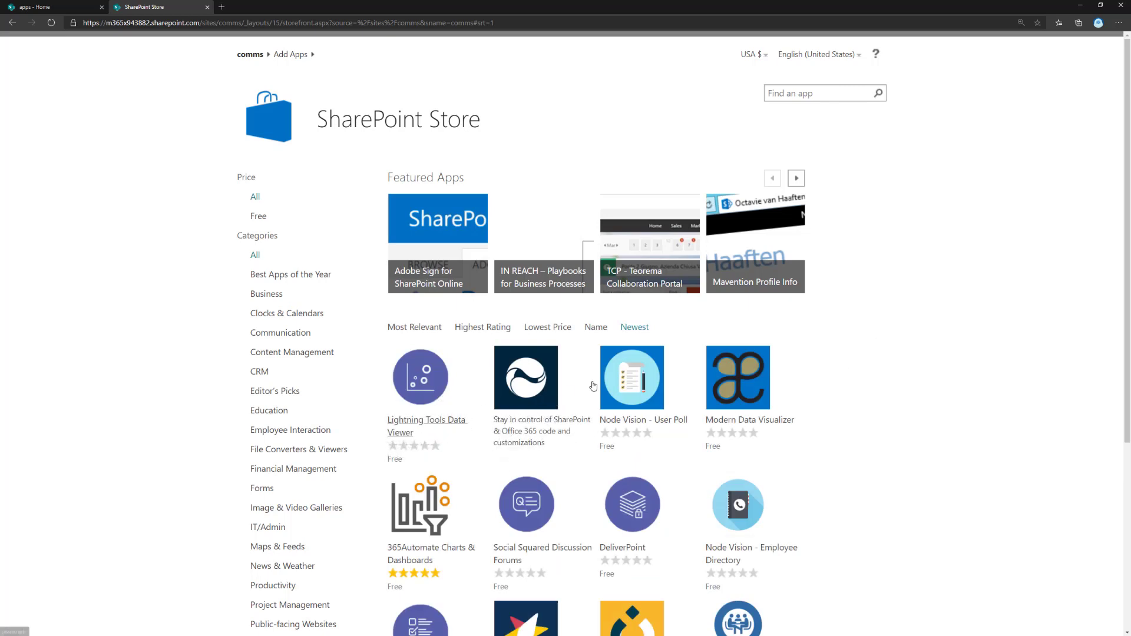
Look through the newest apps and open the details page of Rencore Code App Analyzer.
scroll(529, 398, "down", 2)
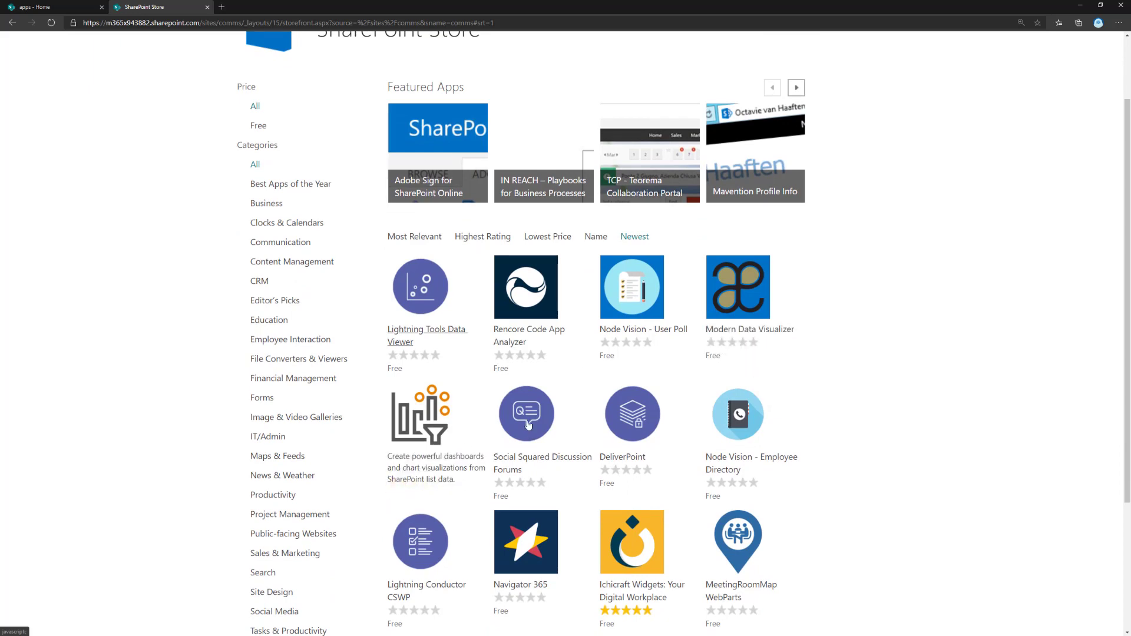
scroll(783, 408, "down", 3)
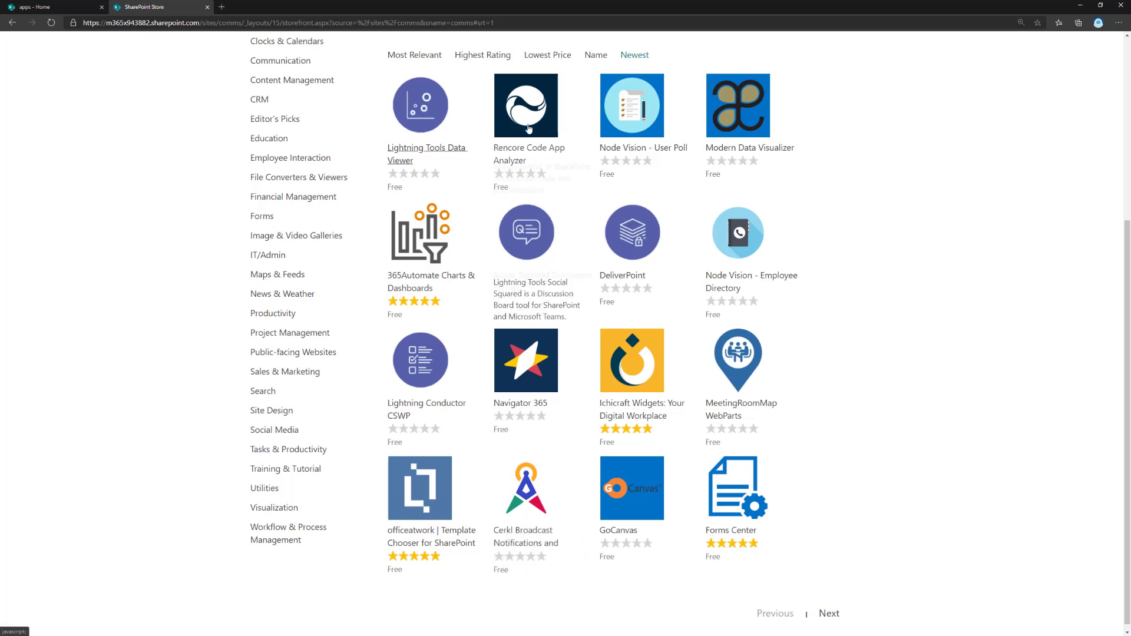
scroll(886, 279, "up", 3)
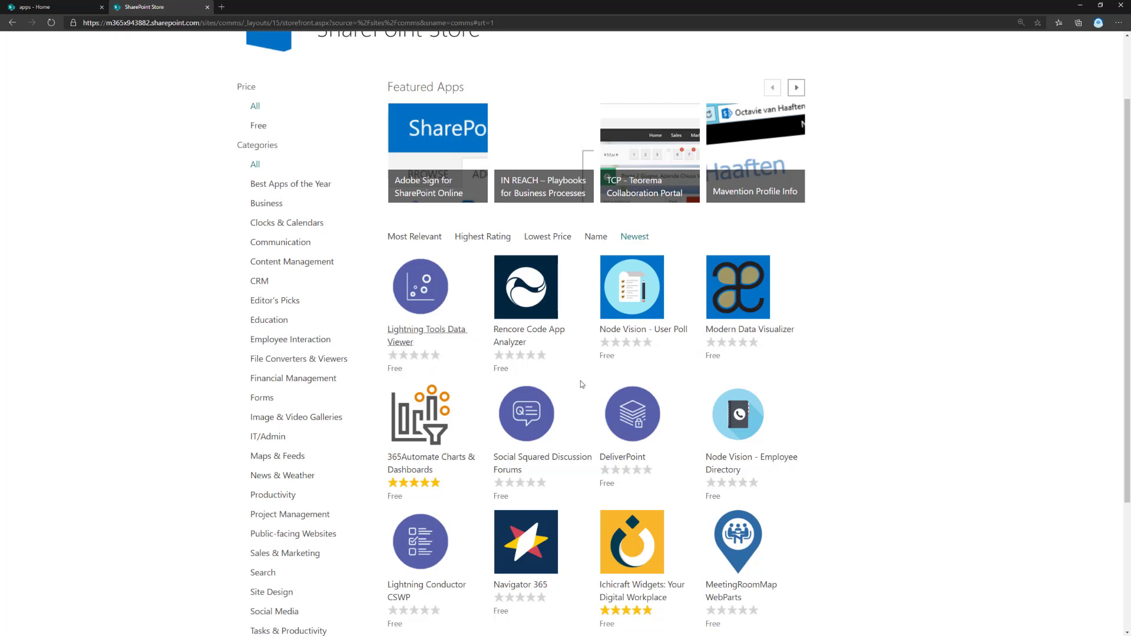
left_click(530, 294)
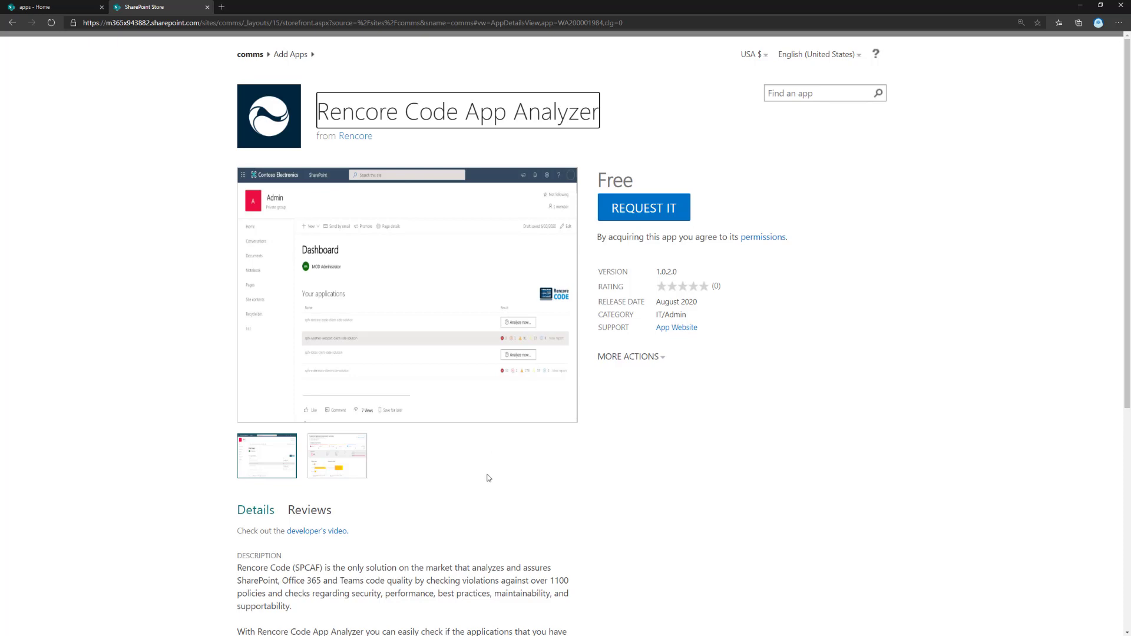
Examine the Rencore Code App Analyzer's description and preview screenshots.
scroll(466, 560, "down", 4)
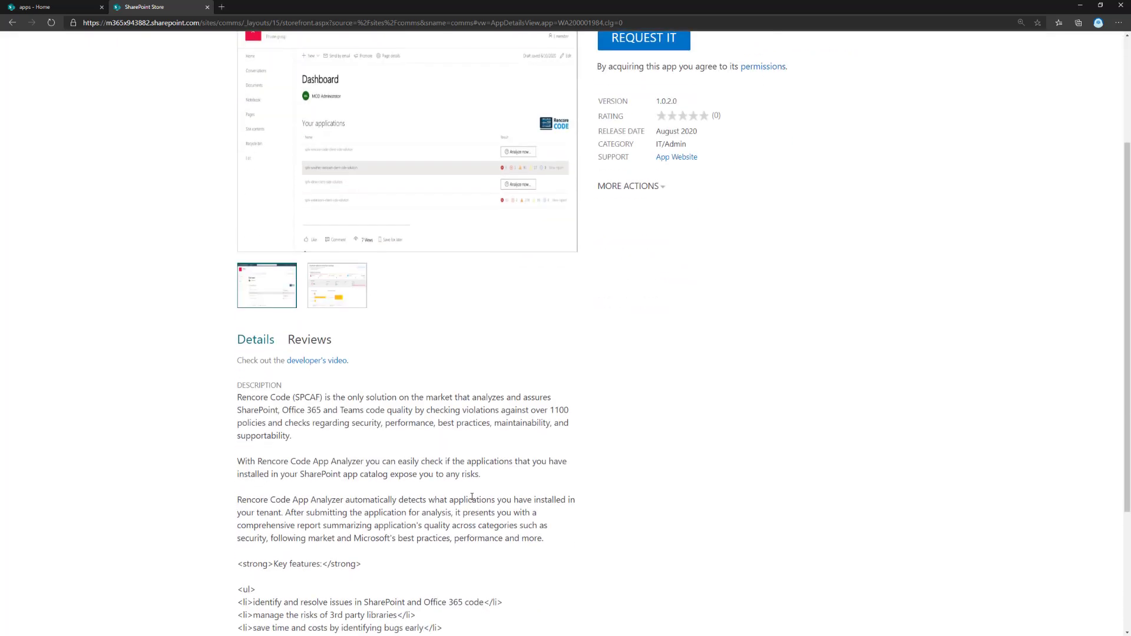
scroll(471, 507, "up", 2)
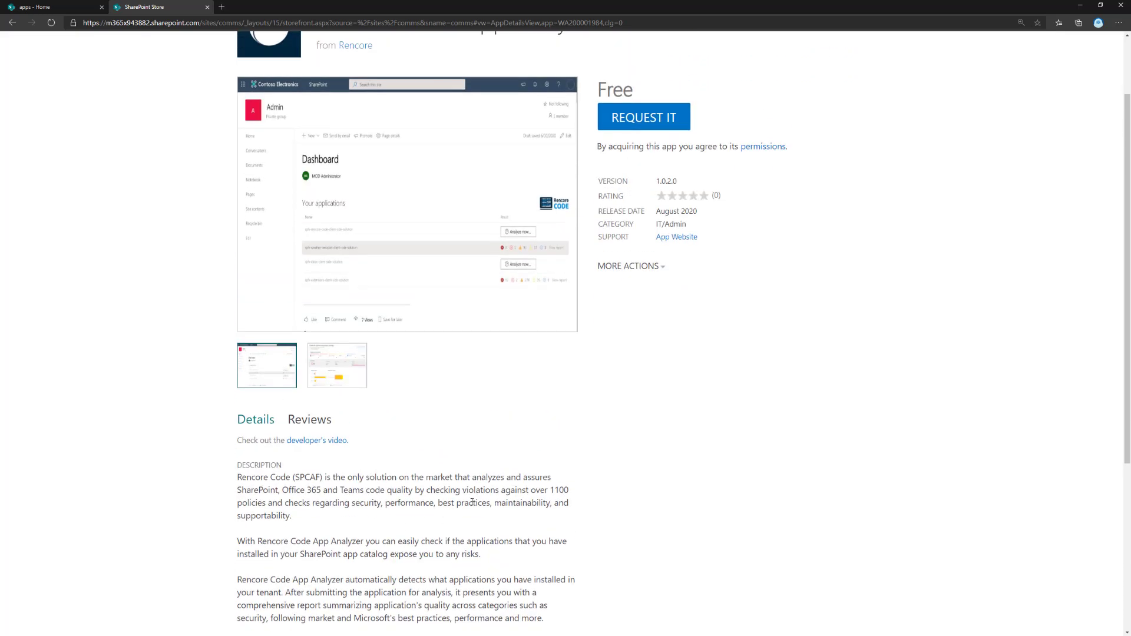
left_click(342, 365)
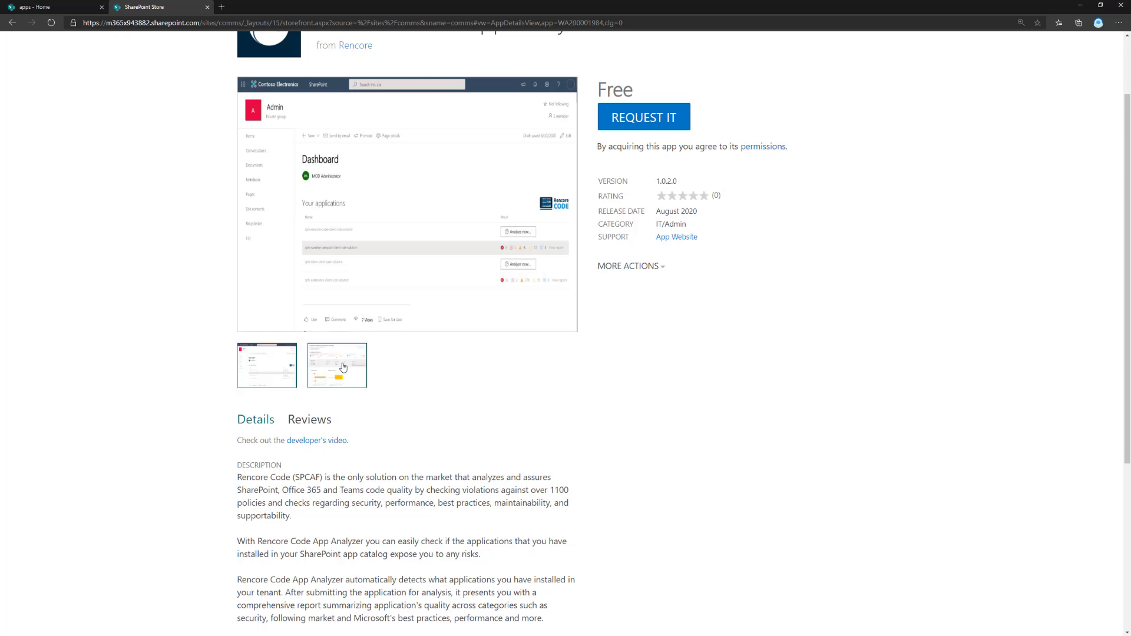
left_click(286, 373)
scroll(894, 360, "up", 2)
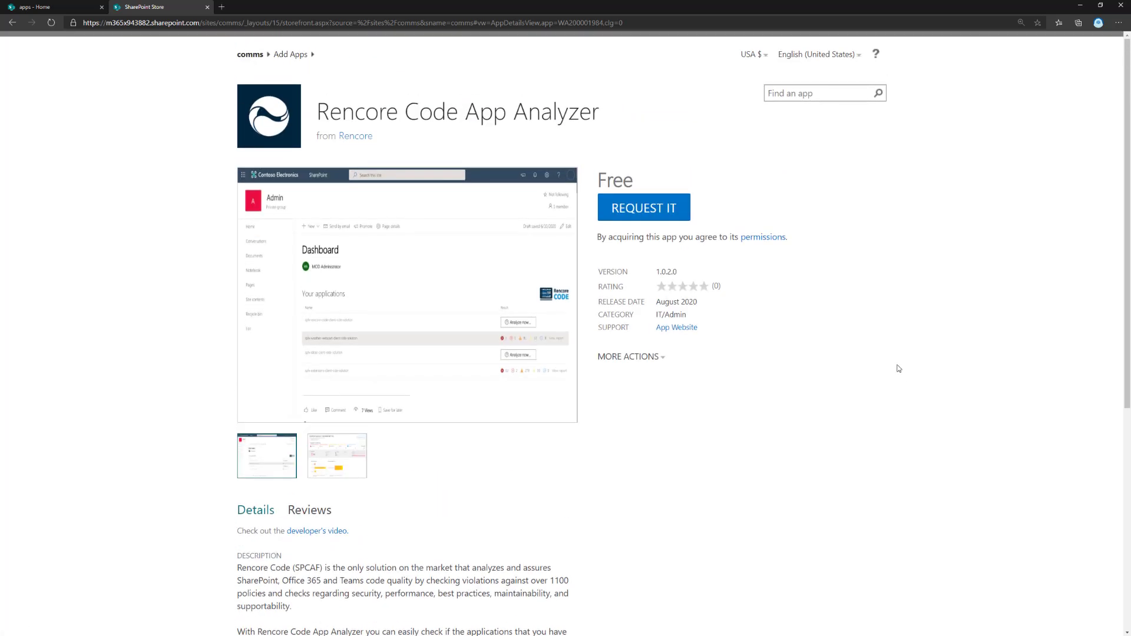
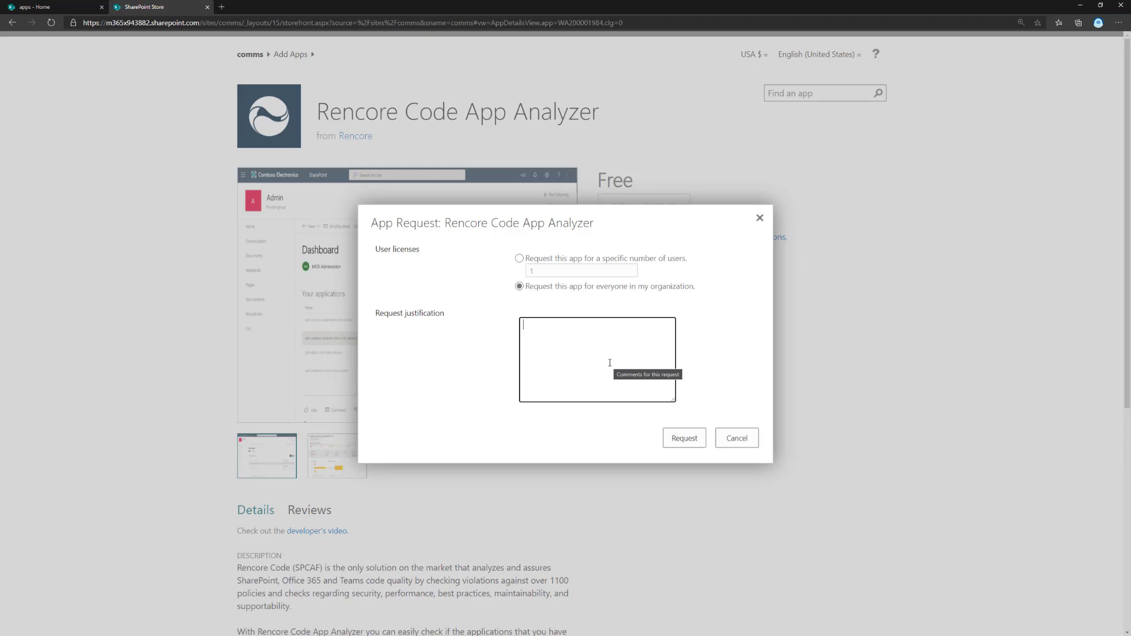
Request Rencore Code App Analyzer for everyone, with justification "We would like to use the Rencore web part in our sites. Can we please. Thanks.".
type("Ww")
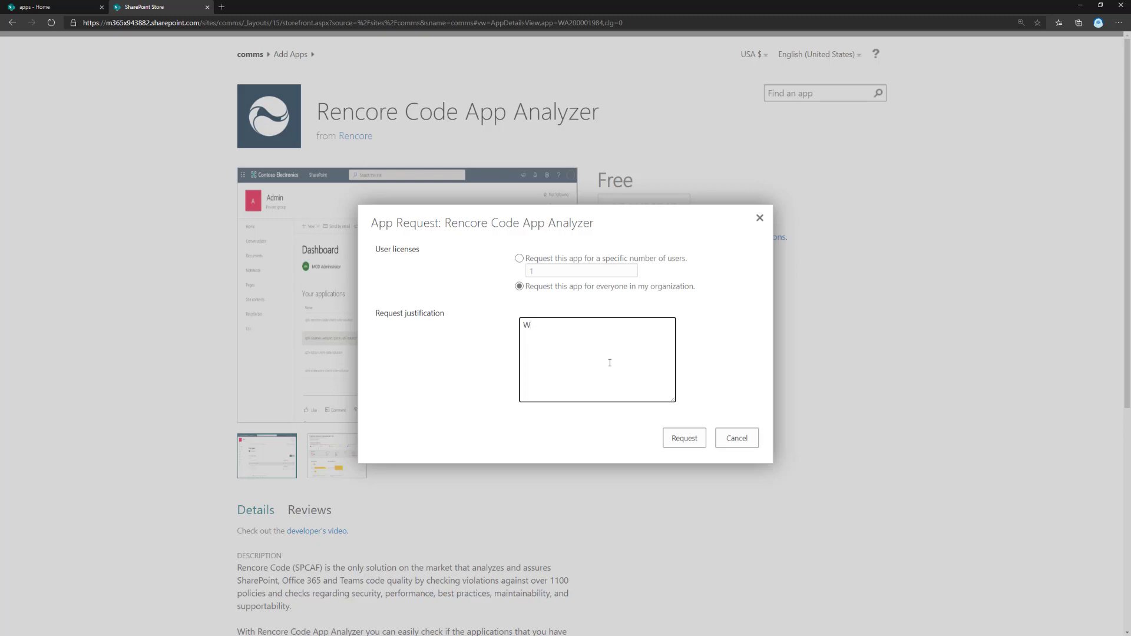
type("e would like to use te Re")
key("BackSpace")
key("BackSpace")
key("BackSpace")
key("BackSpace")
key("BackSpace")
type("th")
key("BackSpace")
key("BackSpace")
type("the Rencore web part in our sites. ")
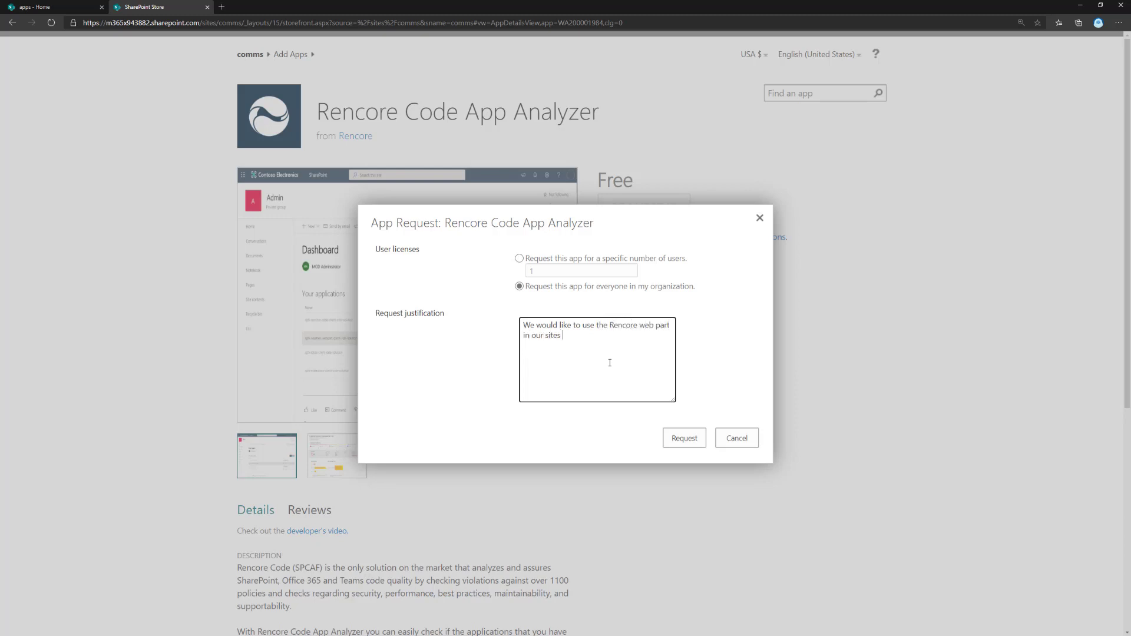
type("Can we please. Thanks.")
left_click(682, 439)
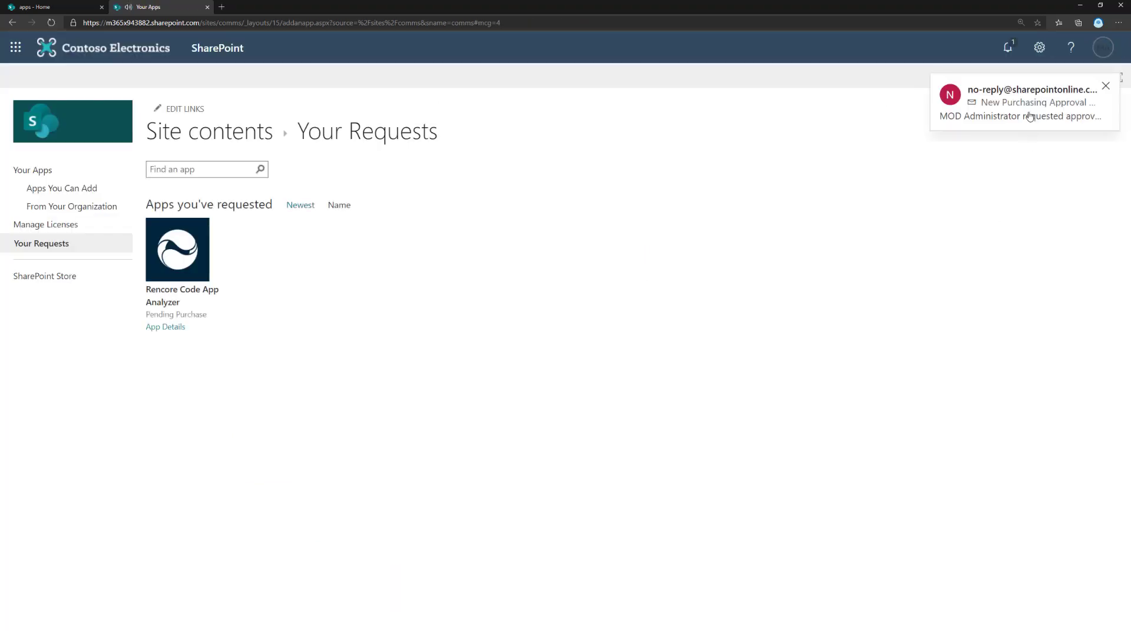
Open the purchasing approval email for the requested app and follow its link to approve or reject the request.
left_click(1037, 104)
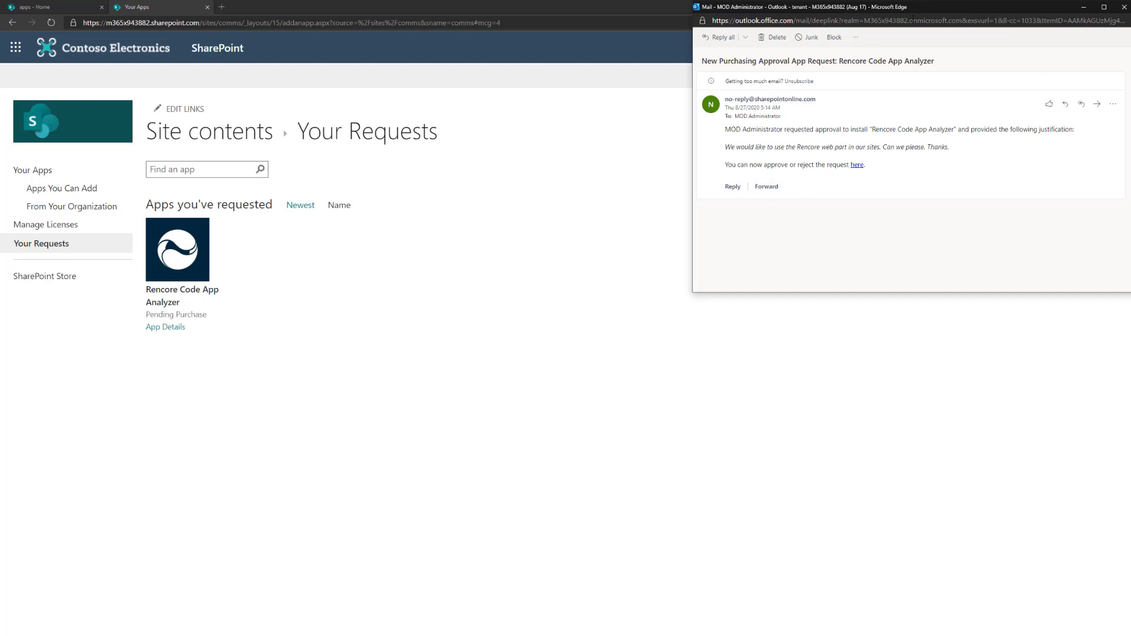
left_click_drag(1007, 8, 940, 37)
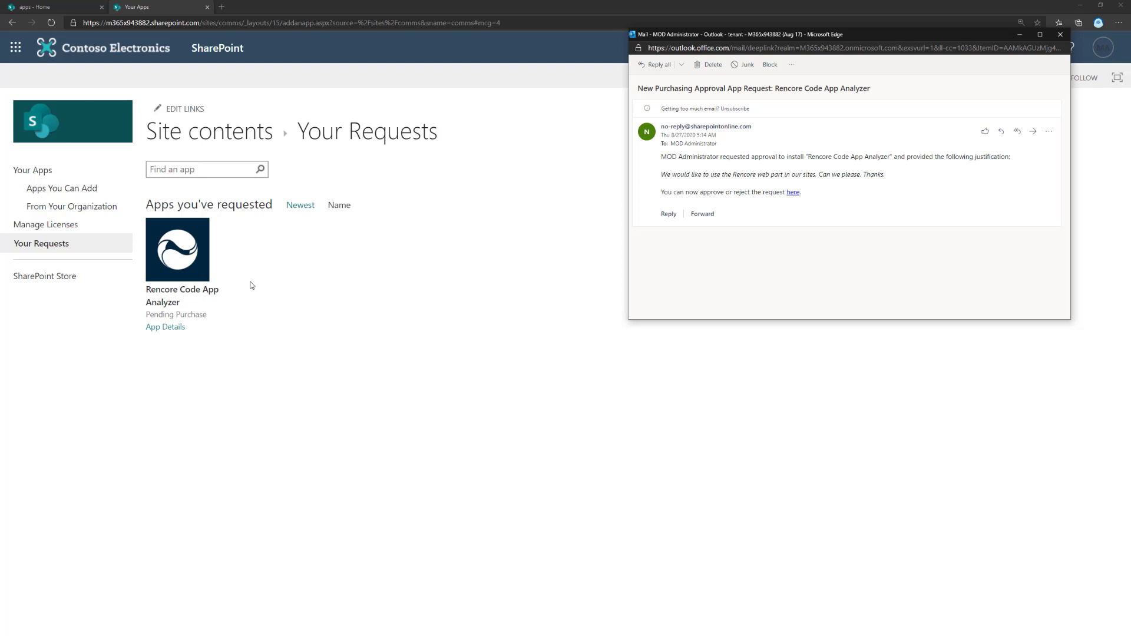
left_click_drag(741, 193, 720, 192)
left_click(793, 192)
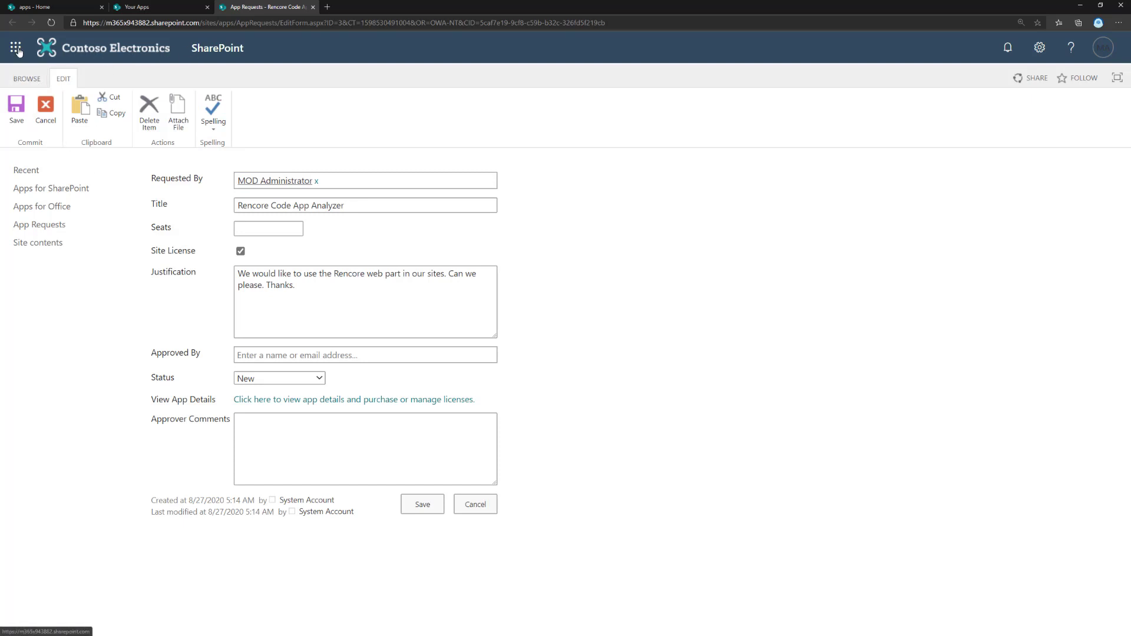
Go back to the app catalog site's home page and reload it from a trimmed address.
left_click(71, 6)
key("F5")
left_click(642, 92)
left_click(363, 22)
left_click(363, 23)
key("shift+End")
key("Delete")
key("Return")
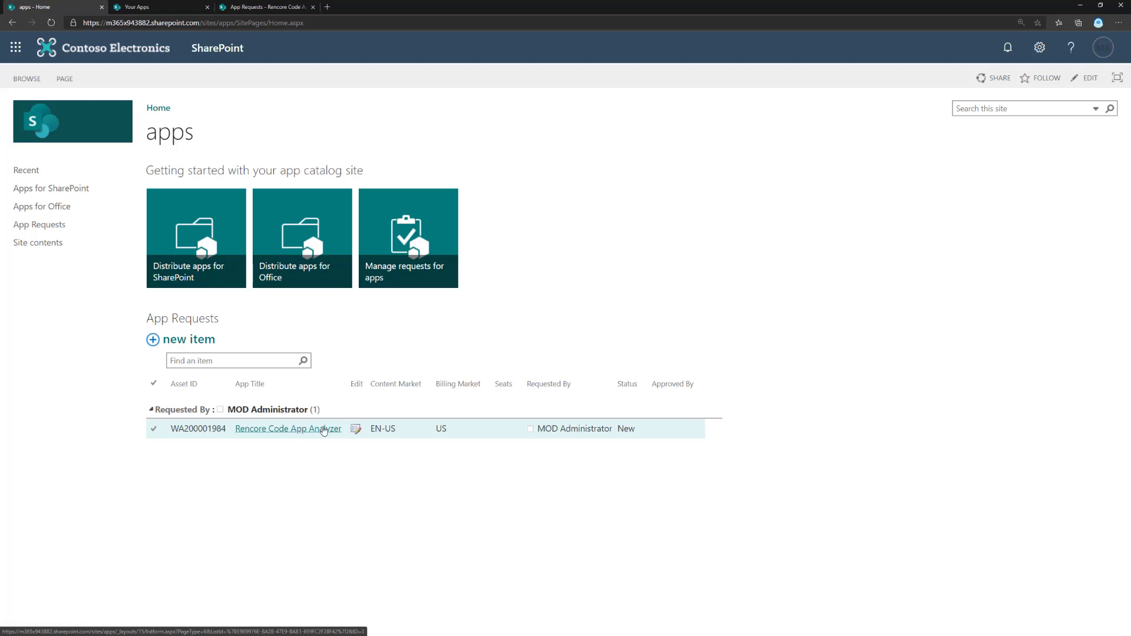
Open the Rencore Code App Analyzer request and go to its app details and purchase page.
left_click(323, 432)
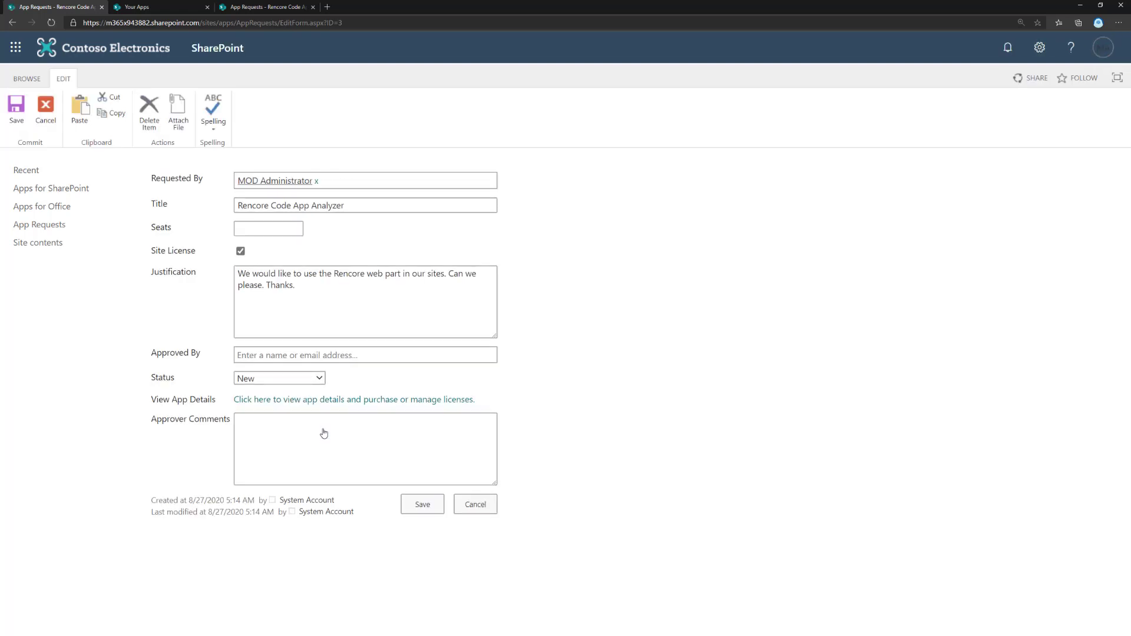
left_click(342, 205)
left_click_drag(160, 401, 187, 401)
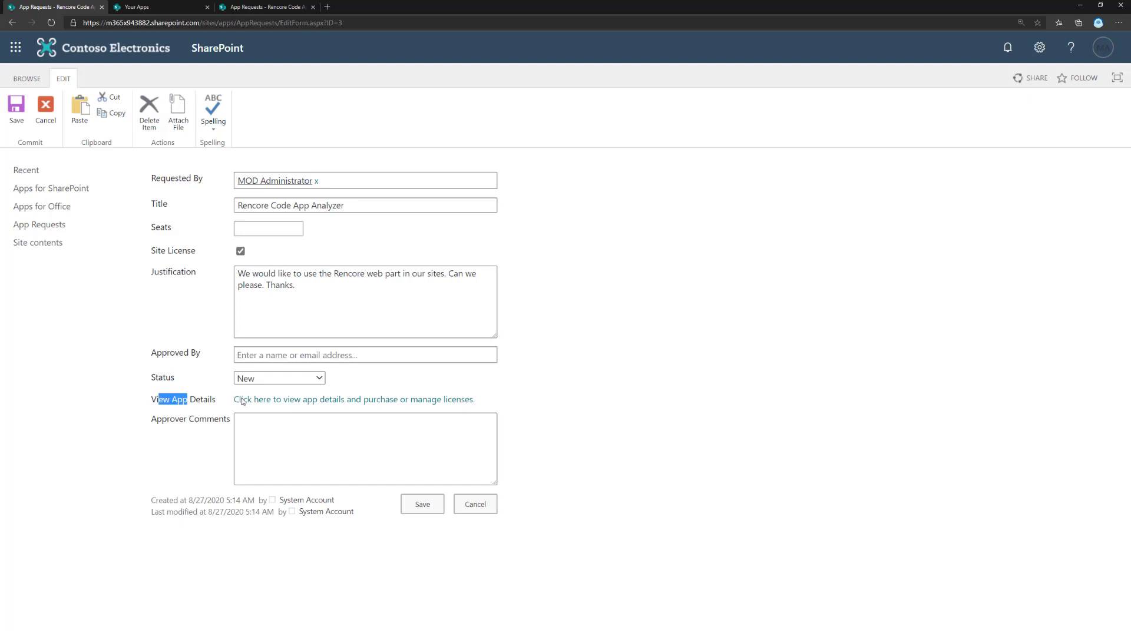
left_click(361, 400)
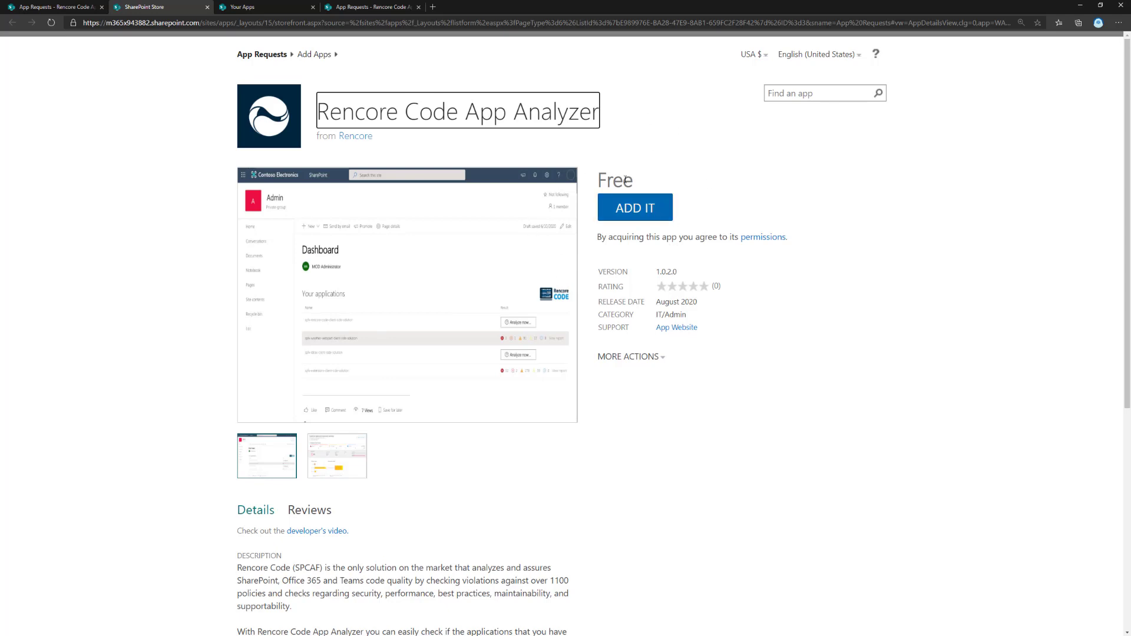
Check that the store page belongs to the apps site and add Rencore Code App Analyzer.
double_click(226, 23)
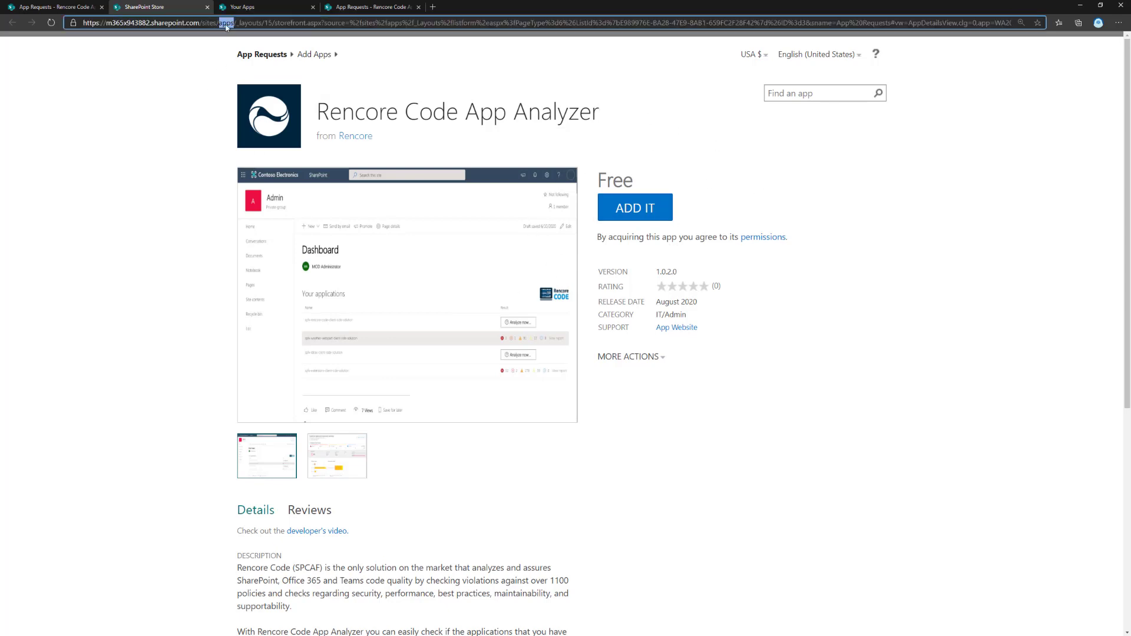
left_click(228, 23)
left_click(850, 397)
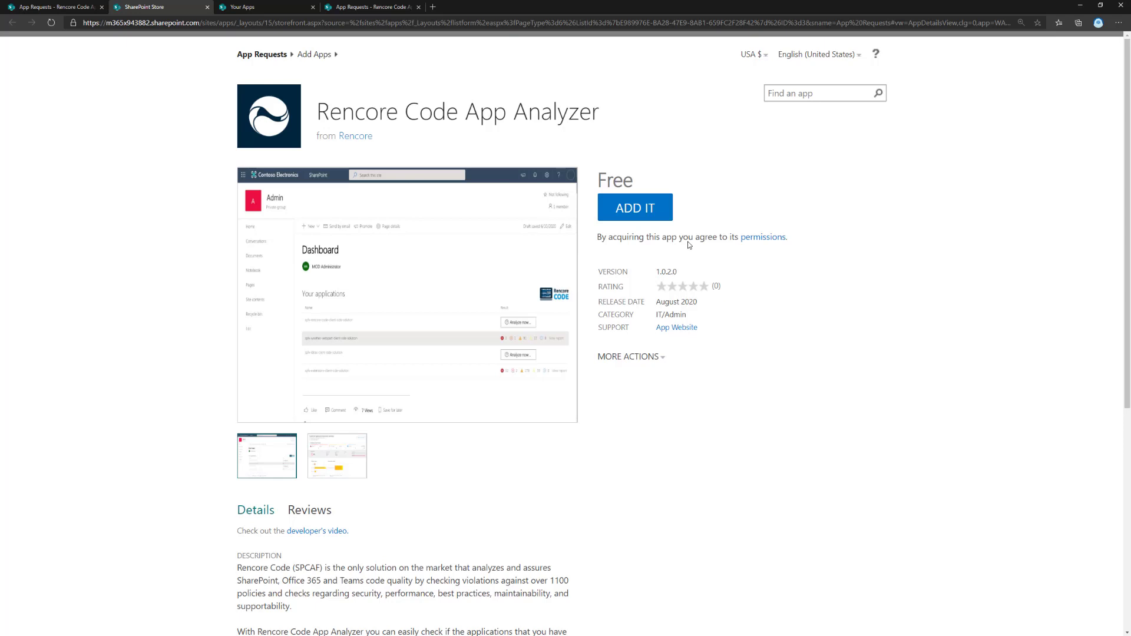
left_click(652, 212)
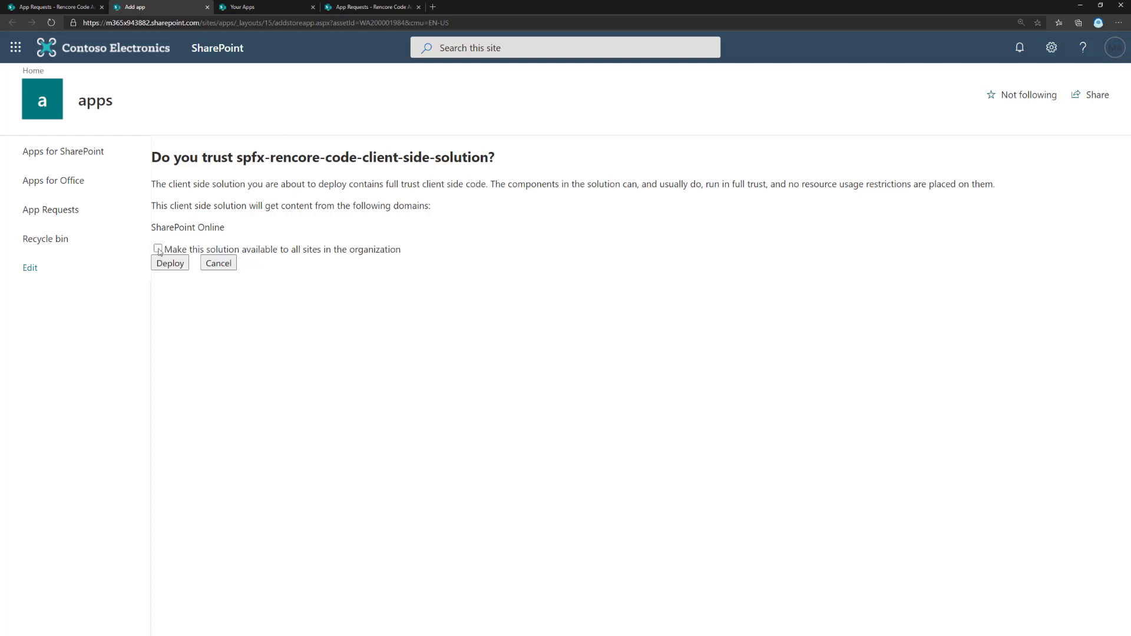
Review the trust notice's statements on full trust client side code and the domains the solution gets content from.
left_click_drag(182, 184, 691, 220)
left_click(487, 214)
left_click_drag(388, 184, 476, 184)
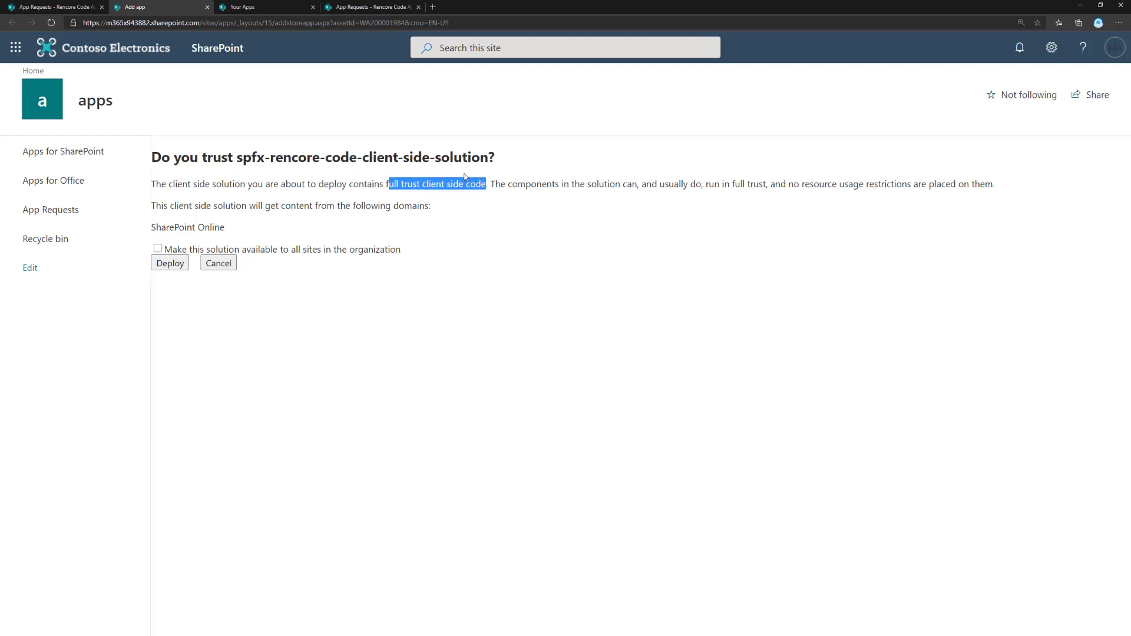
left_click_drag(277, 202, 258, 235)
left_click(273, 232)
key("shift+Left")
key("shift+Left")
key("shift+Left")
key("shift+Left")
key("shift+Left")
key("shift+Left")
key("shift+Left")
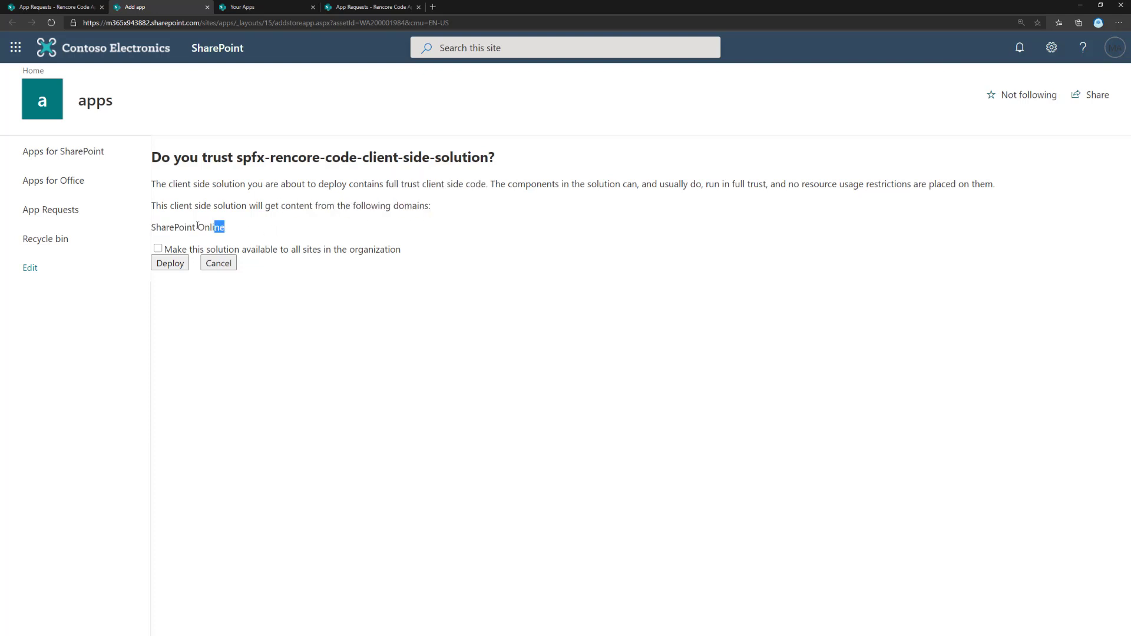
left_click(275, 231)
Make the spfx-rencore-code-client-side-solution available to all sites in the organization and deploy it.
left_click(158, 248)
left_click(171, 267)
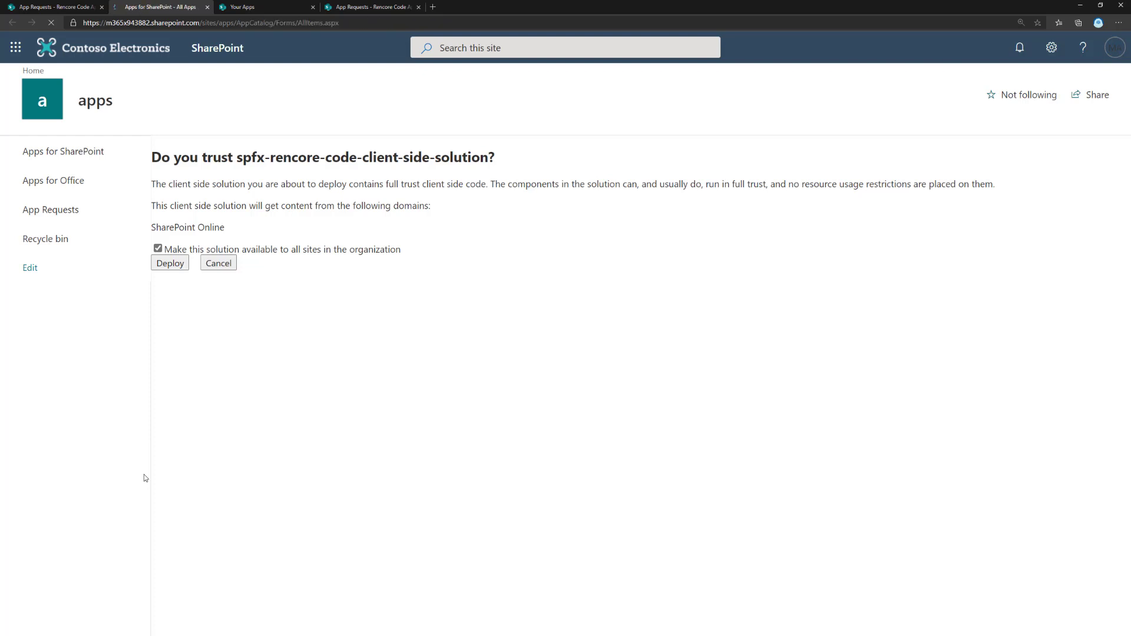
left_click(318, 357)
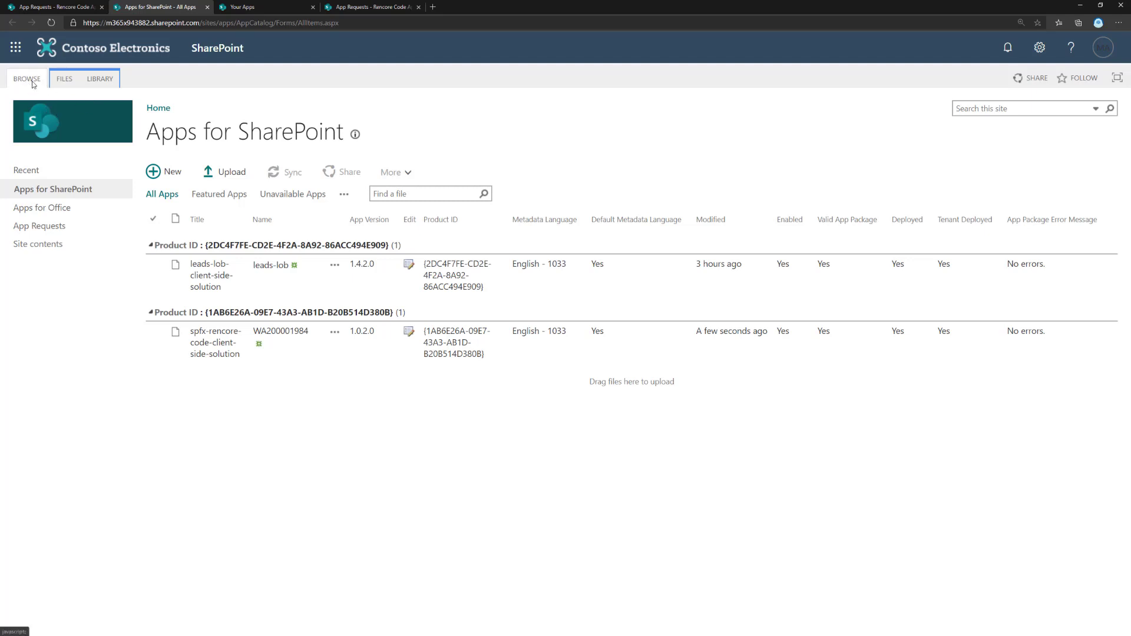
In the Rencore Code App Analyzer app request, enter the administrator account as approver, set the status to Approved and save it.
left_click(55, 229)
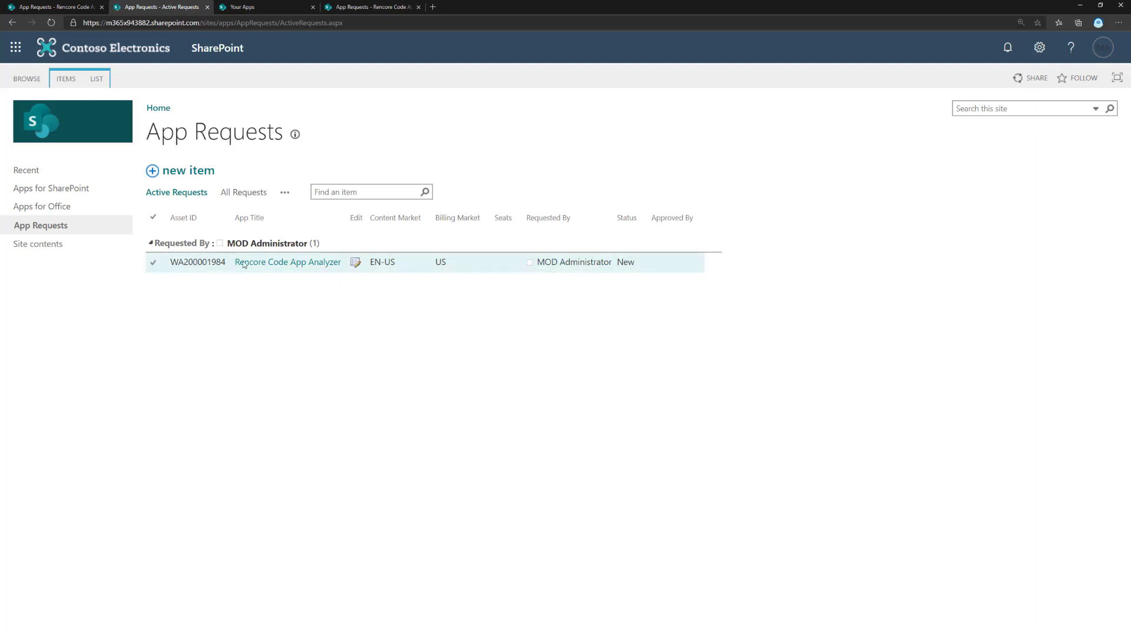
left_click(295, 262)
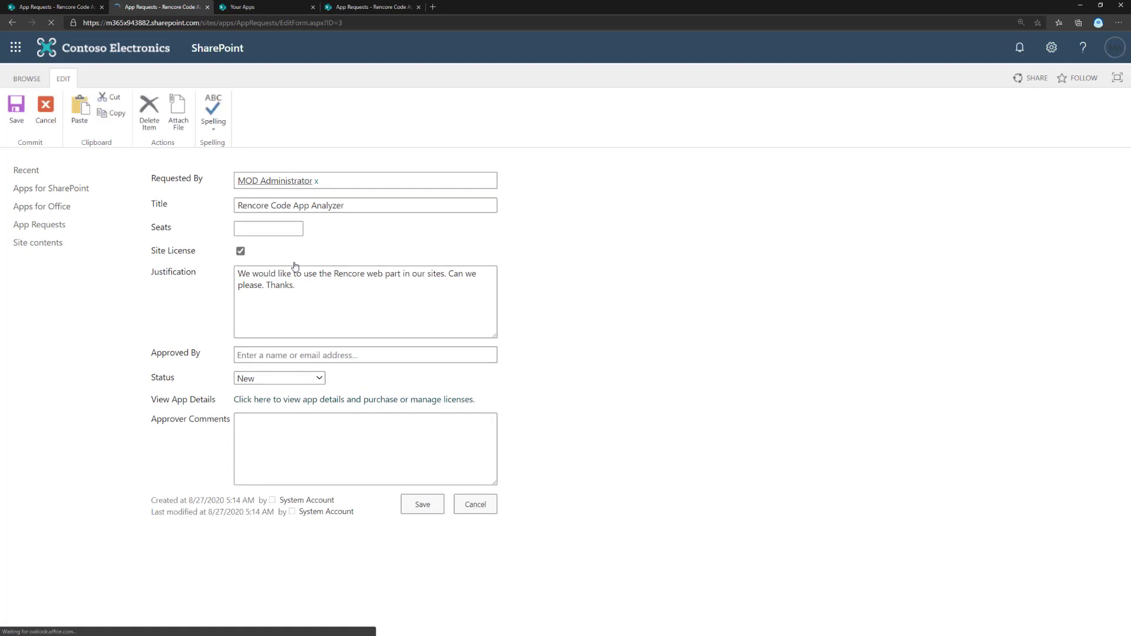
left_click(280, 354)
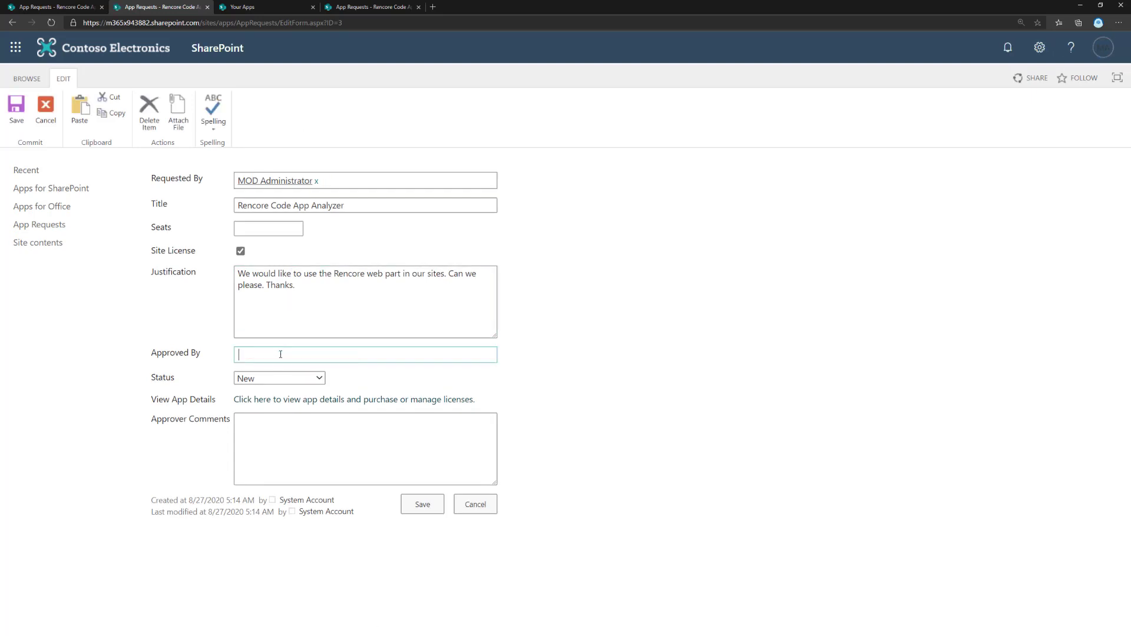
type("admi")
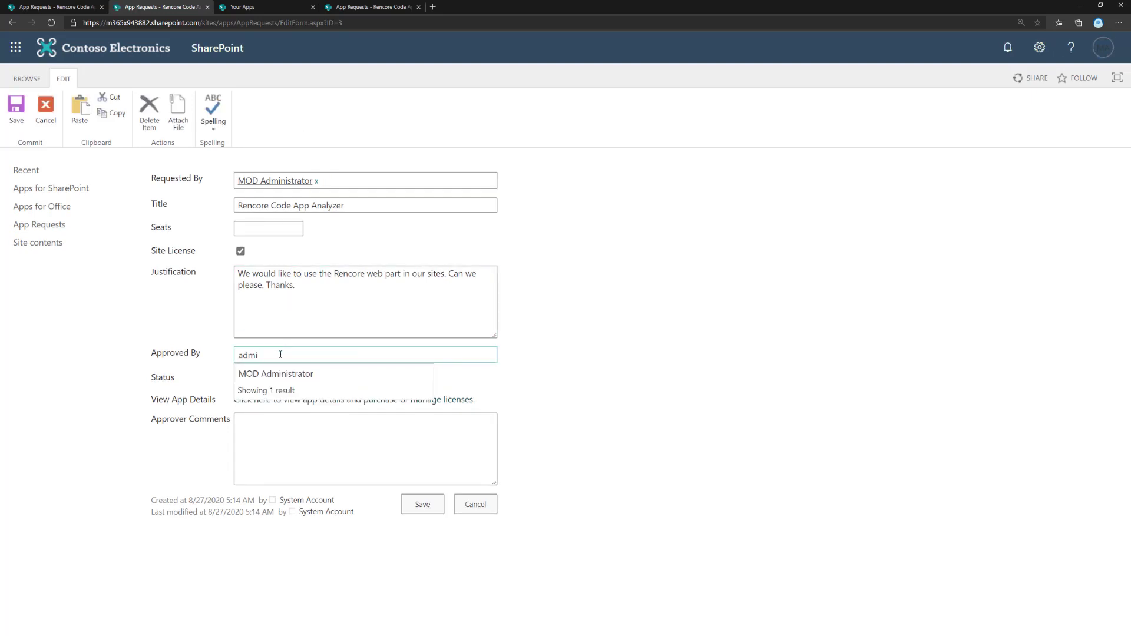
left_click(285, 373)
left_click(281, 380)
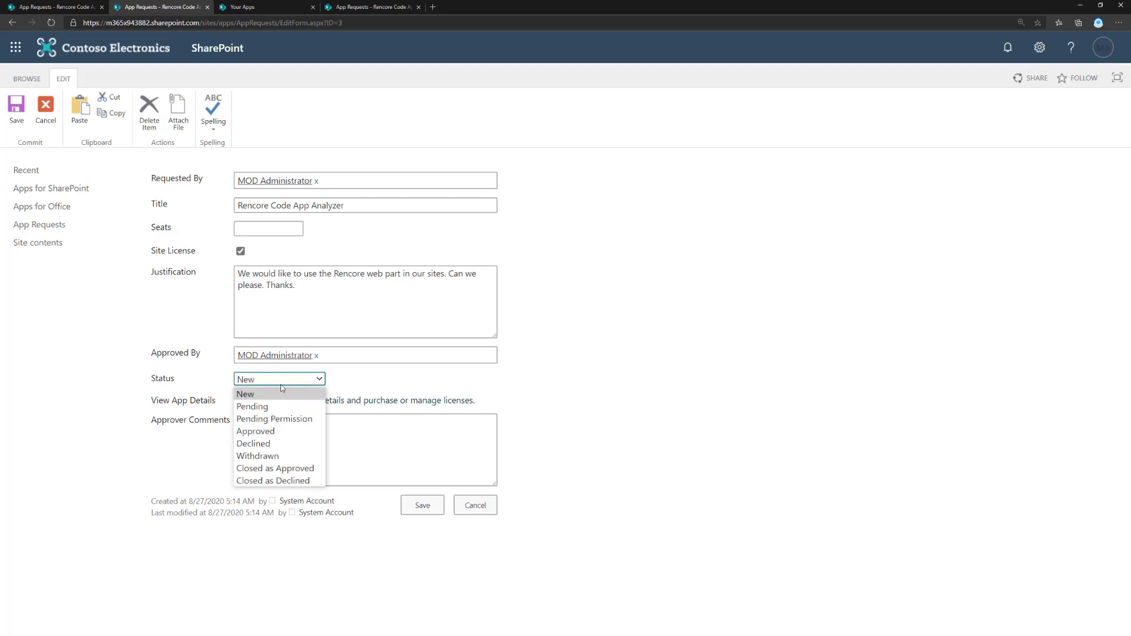
left_click(282, 436)
left_click(415, 503)
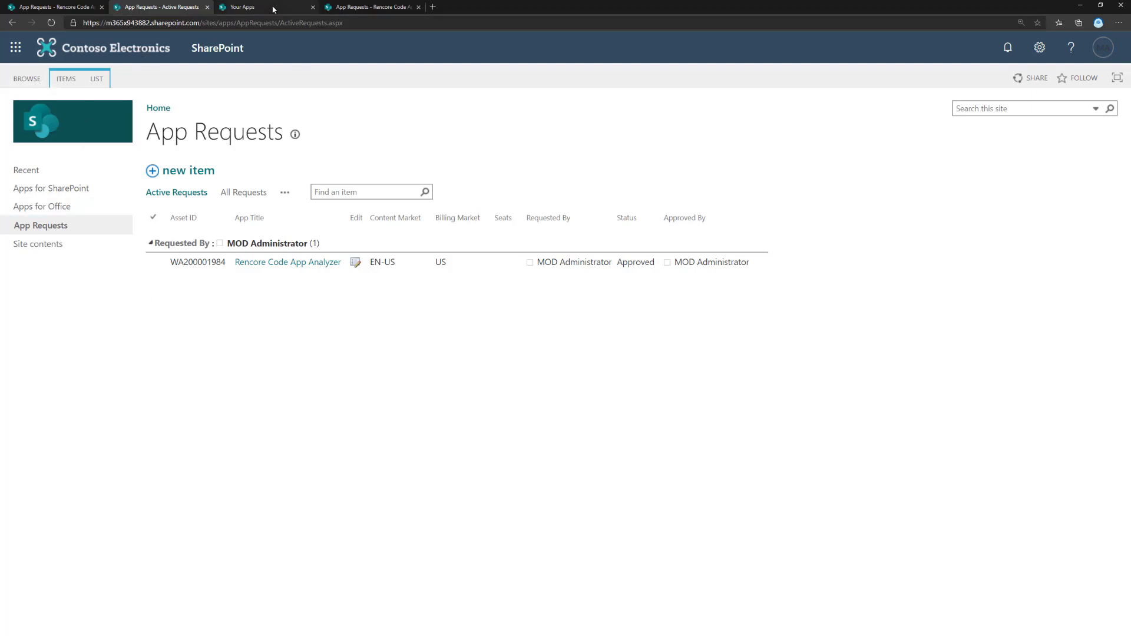
Return to the comms site's list of requested apps and refresh it to check the Rencore Code App Analyzer request's status.
left_click(365, 6)
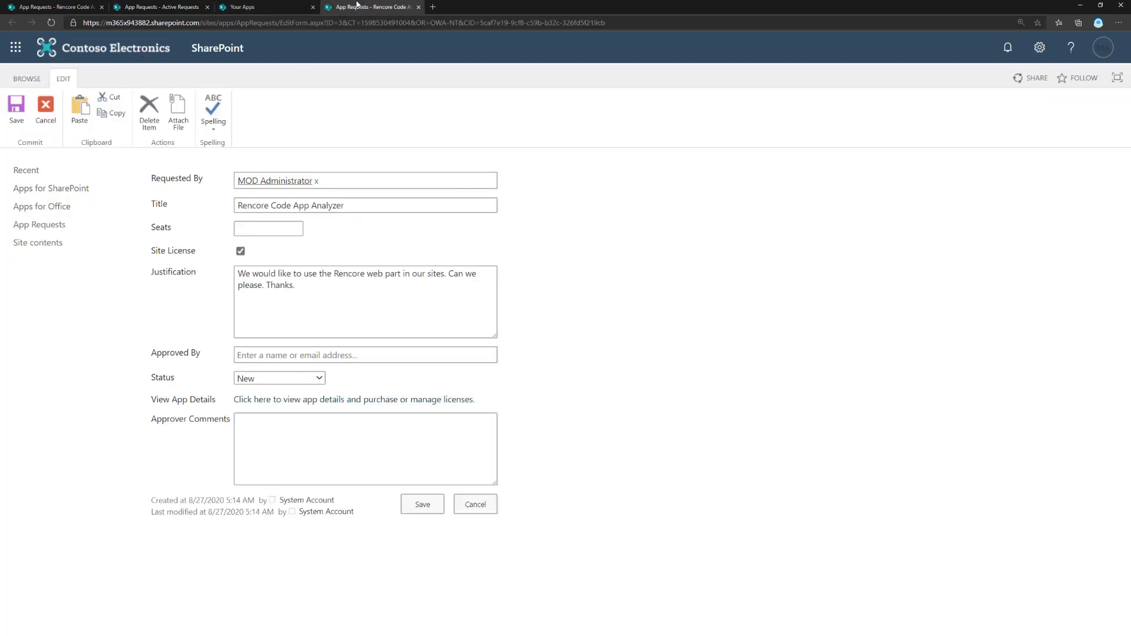
left_click(57, 6)
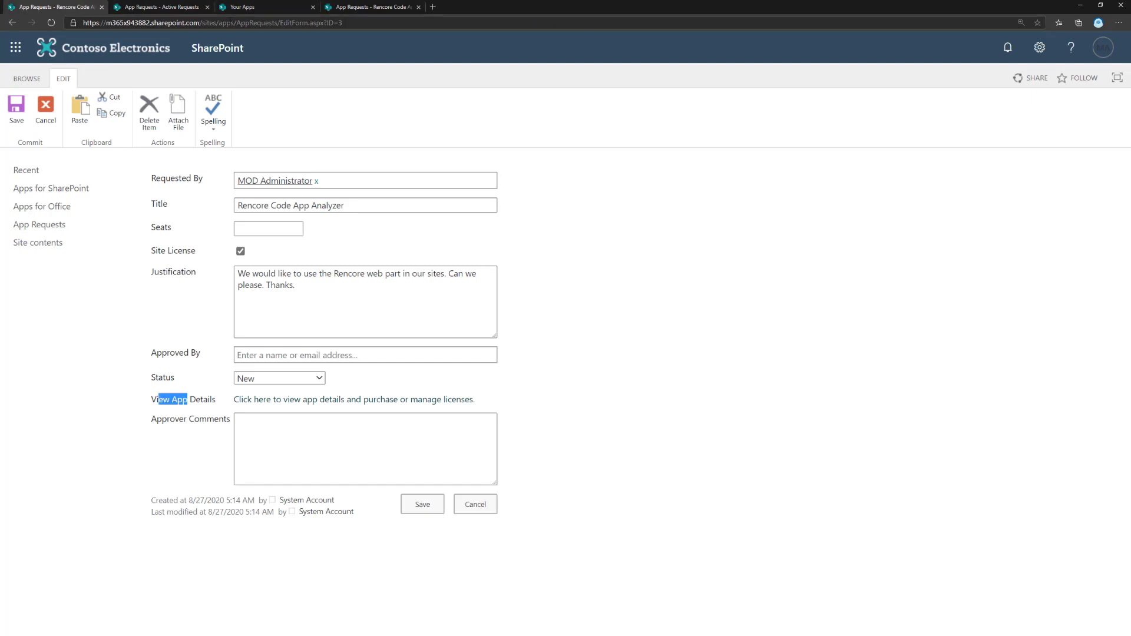
left_click(156, 7)
left_click(265, 7)
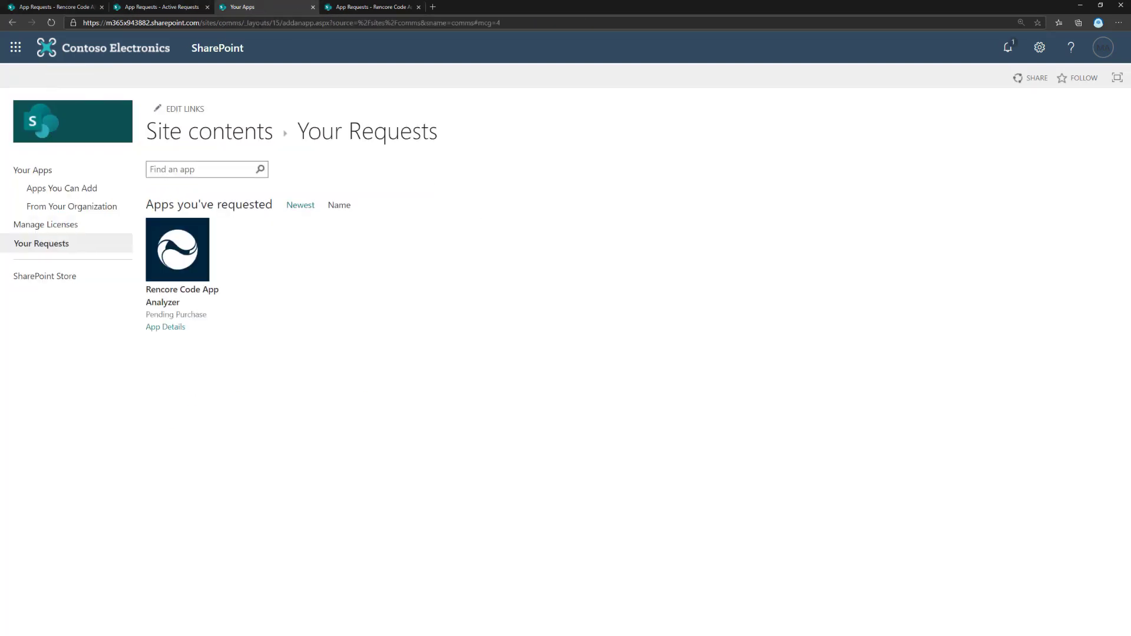
key("F5")
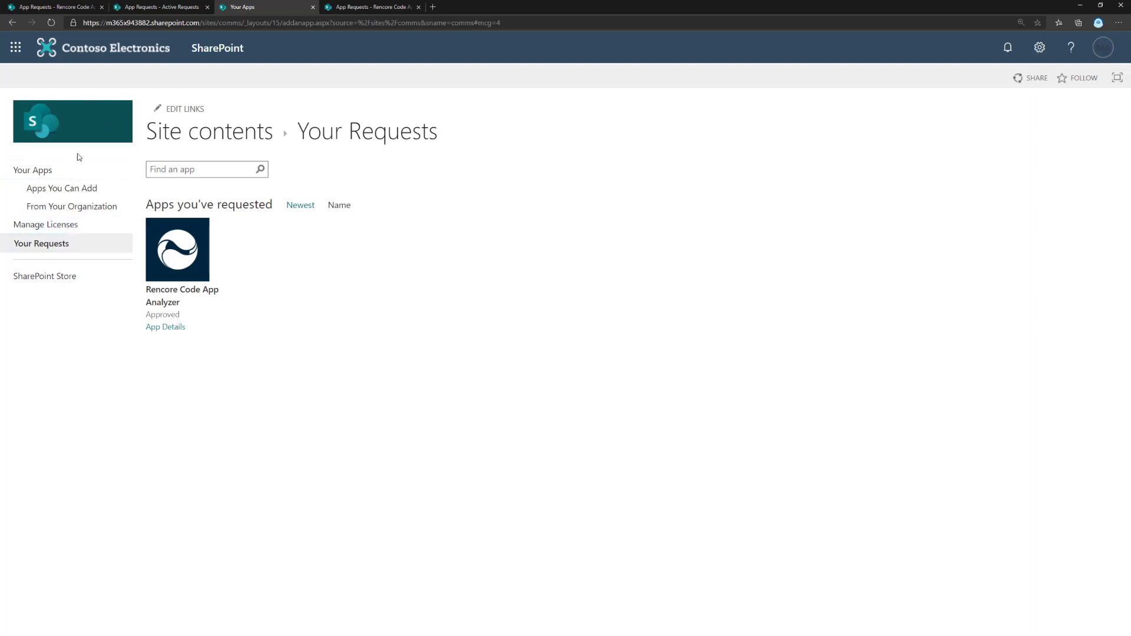
Go to the home page of the comms site.
left_click(261, 130)
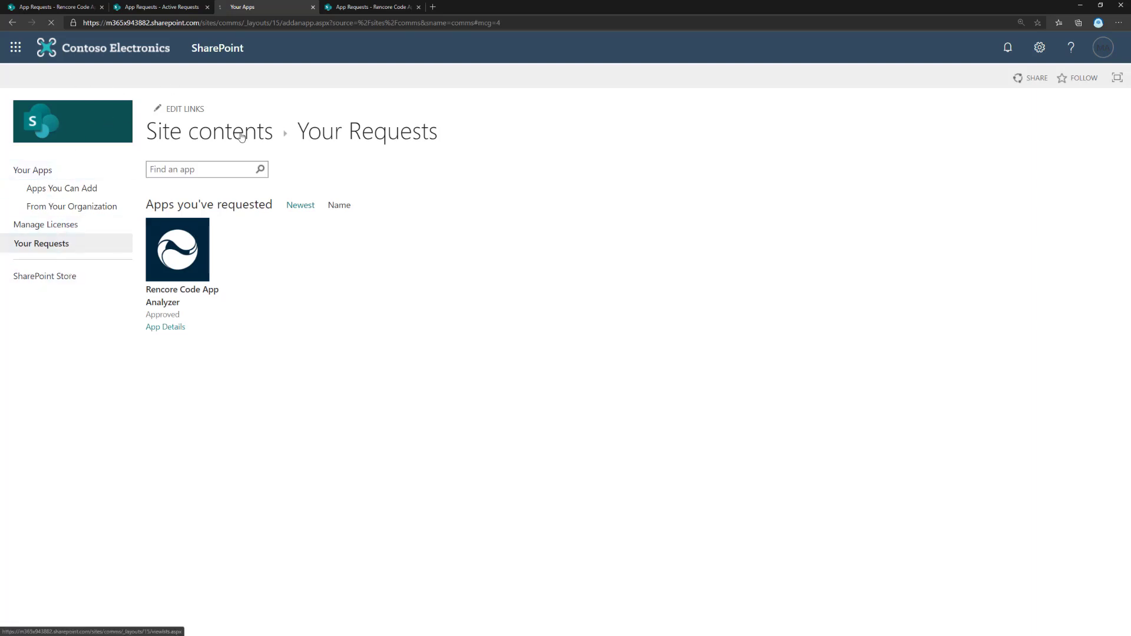
left_click(90, 112)
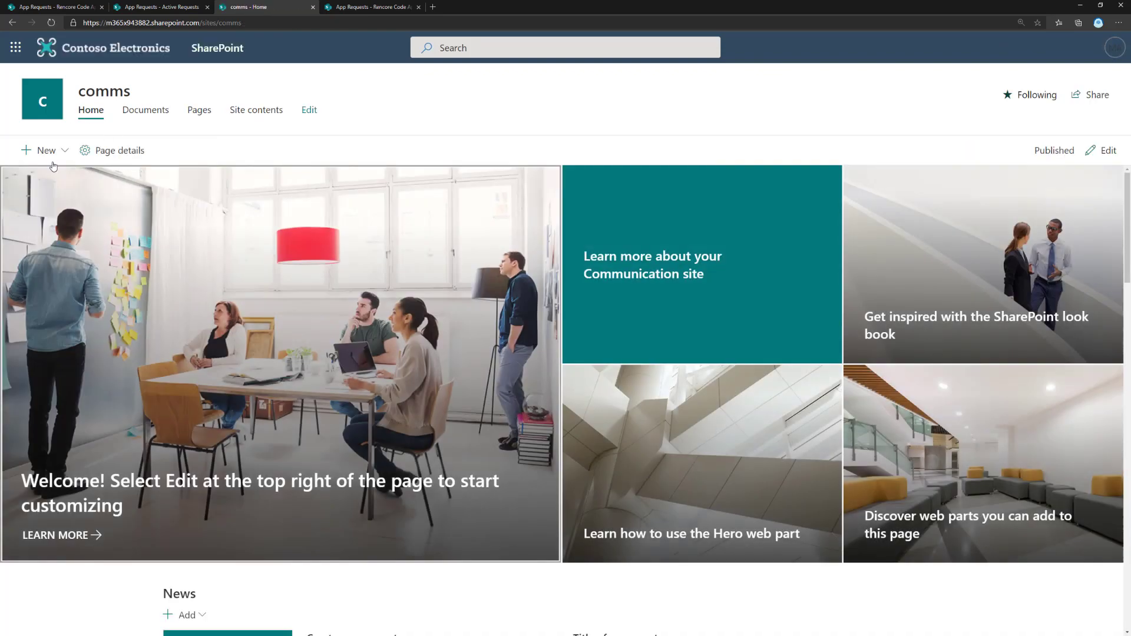
left_click(48, 150)
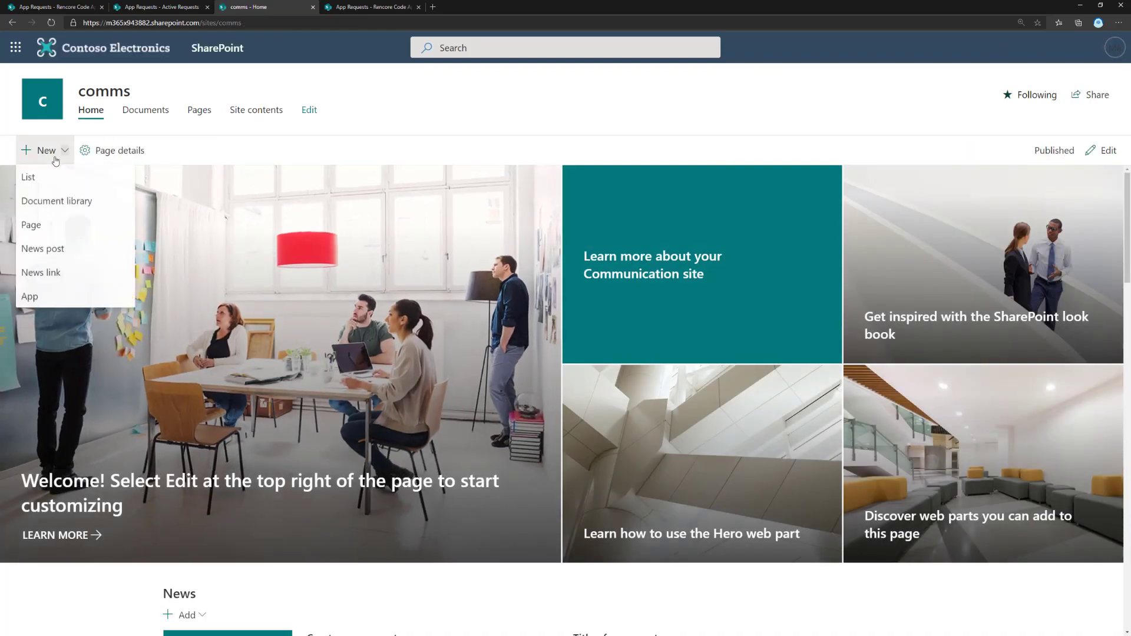
left_click(83, 295)
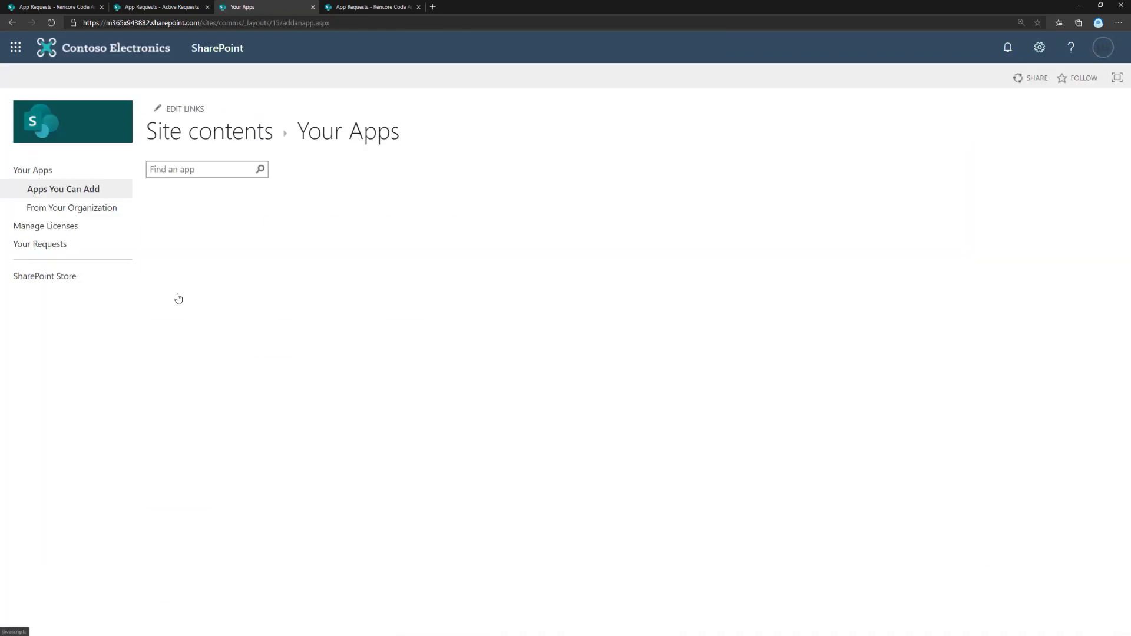
left_click(12, 22)
Create a new page on the comms site from the Blank template and title it test.
left_click(45, 151)
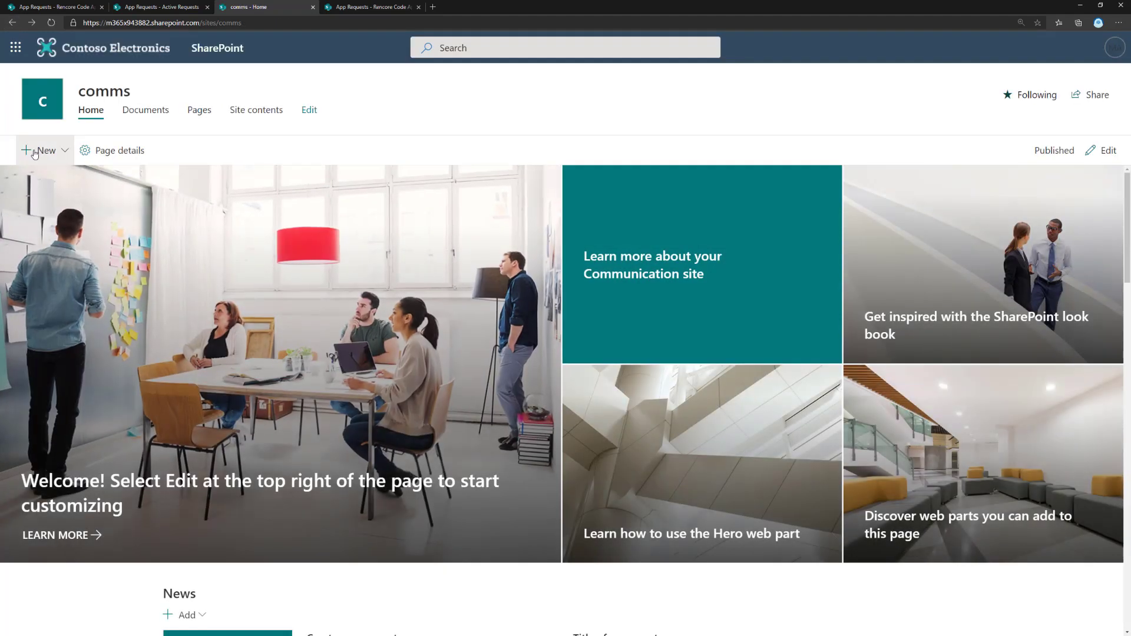
left_click(63, 224)
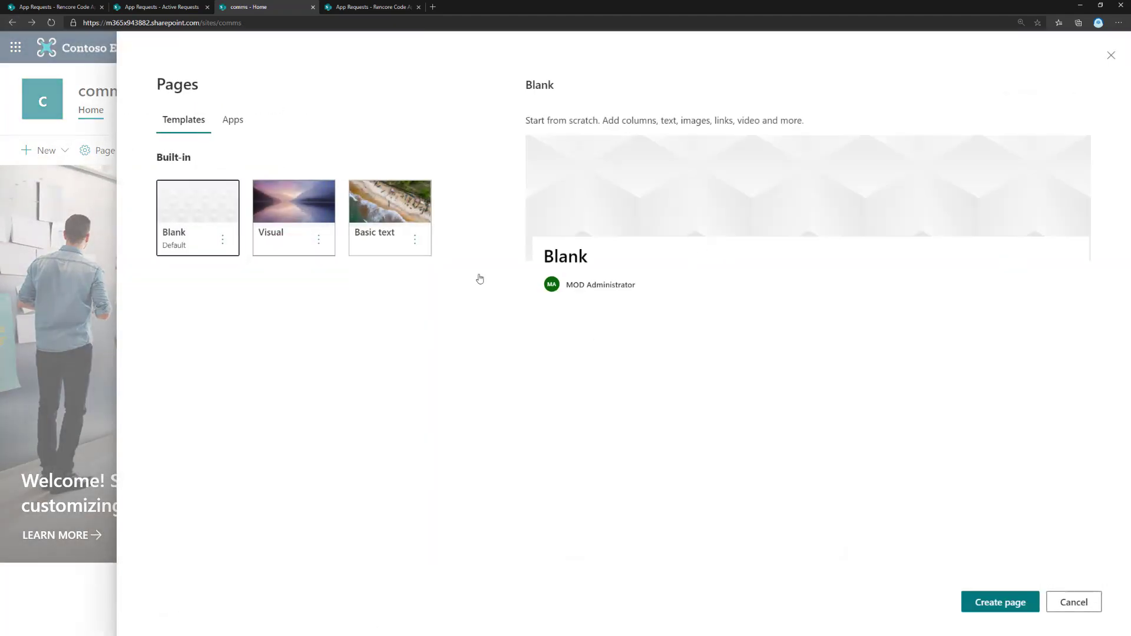
left_click(990, 607)
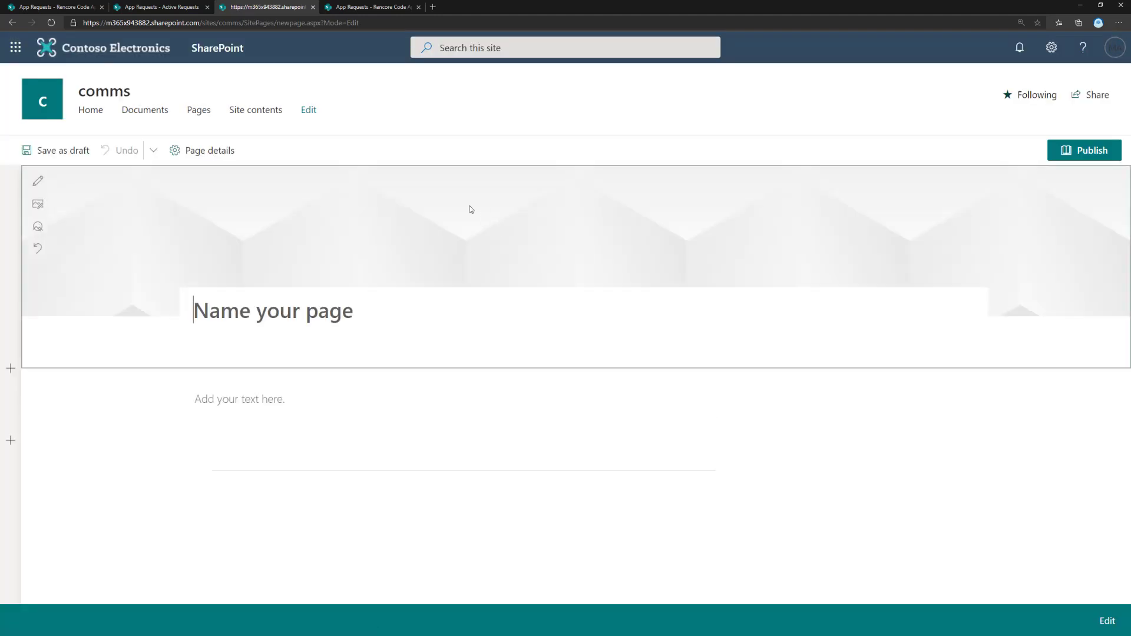
type("test")
Delete the empty text web part from the page body and add the Rencore Code App Analyzer web part.
left_click(362, 430)
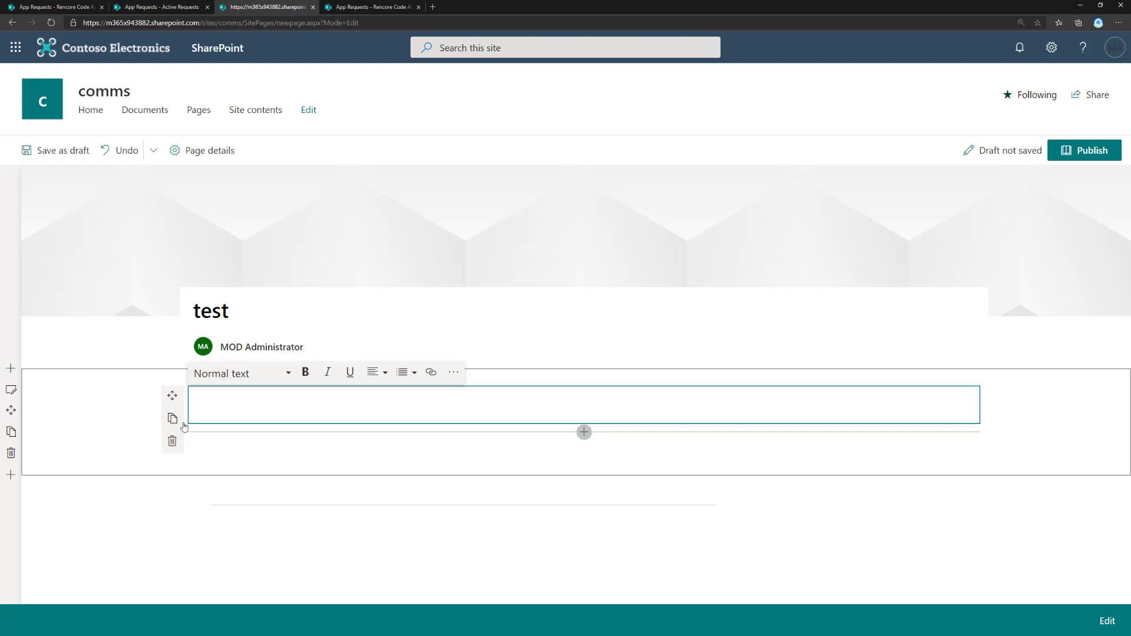
left_click(172, 440)
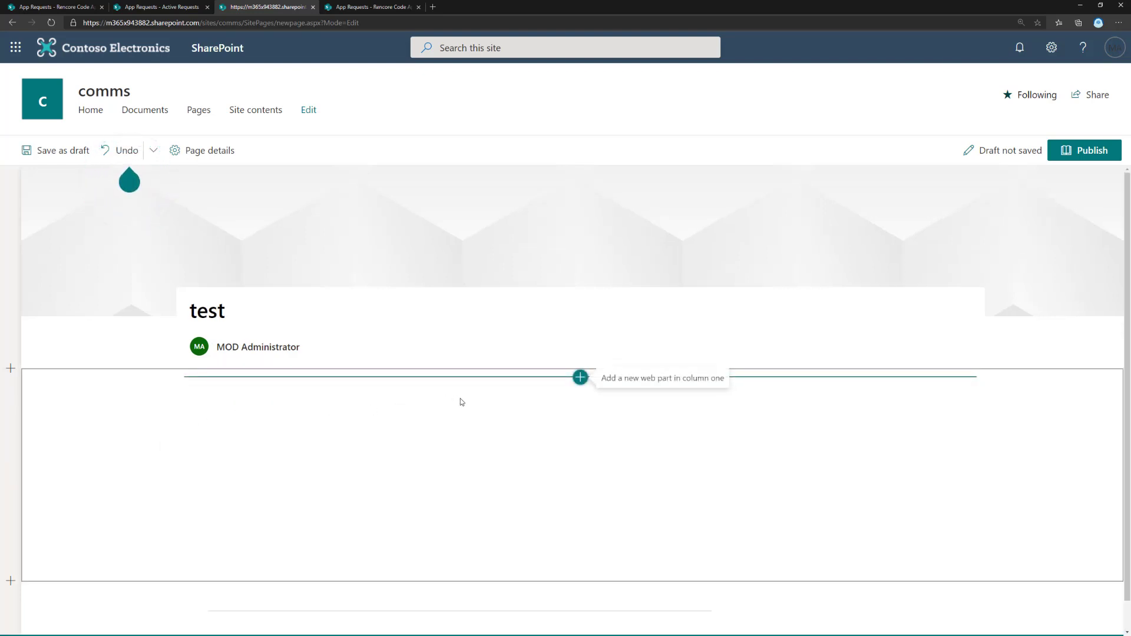
left_click(585, 382)
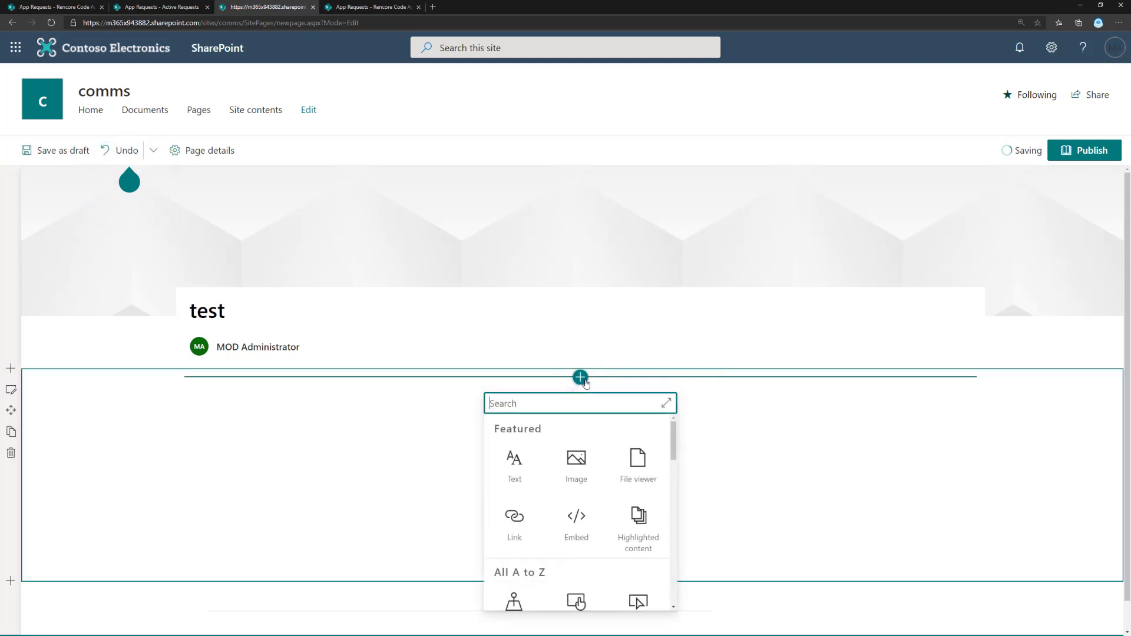
type("rencore")
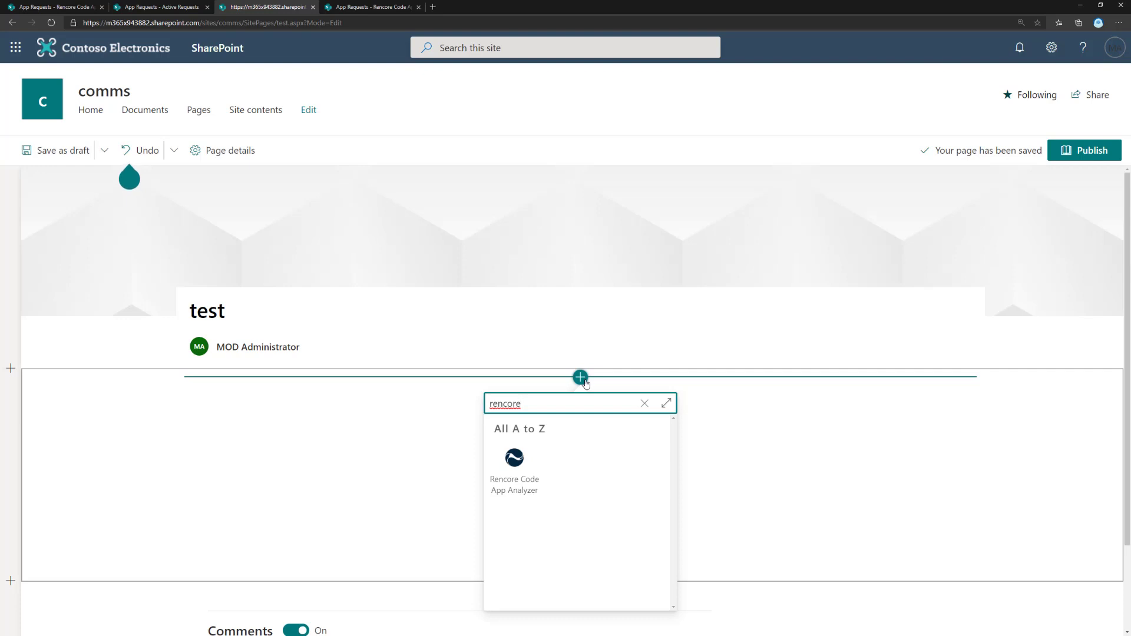
left_click(528, 472)
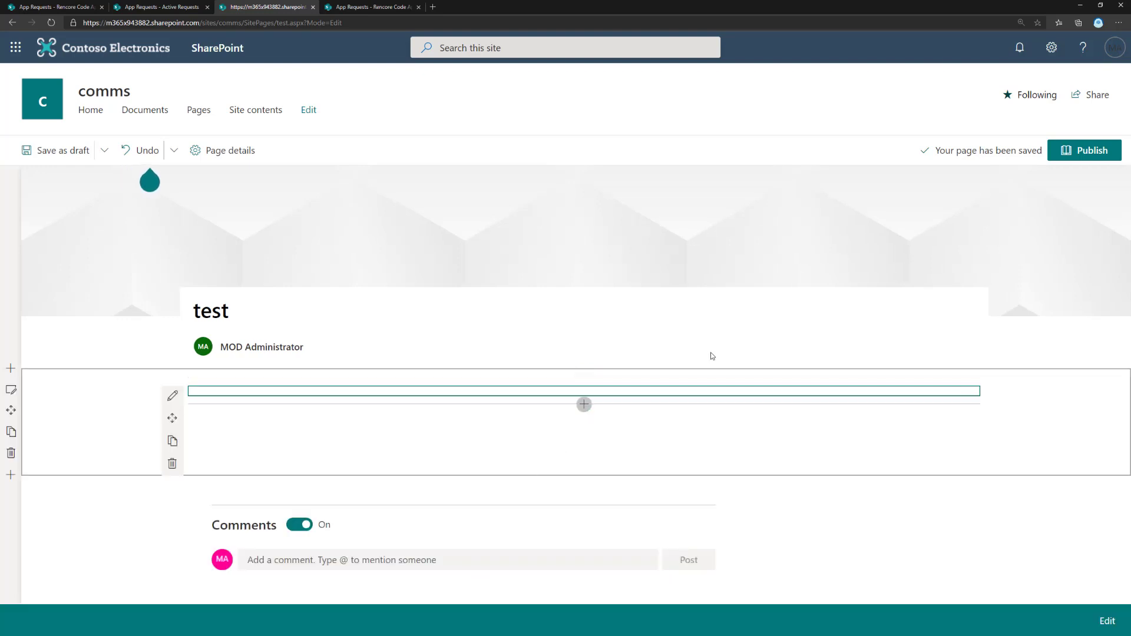